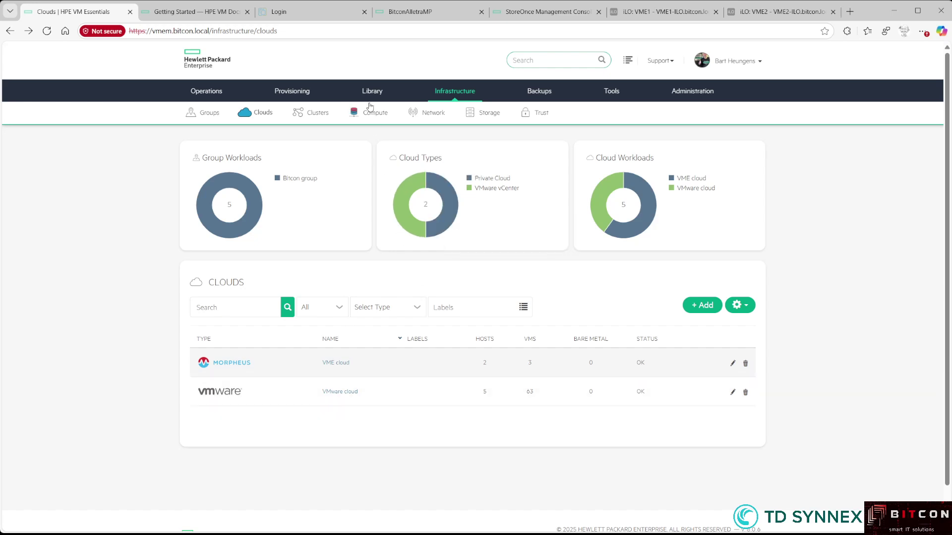
Open Library > Virtual Images to list the images, including the Windows 2022 ISO
mouse_move(369, 94)
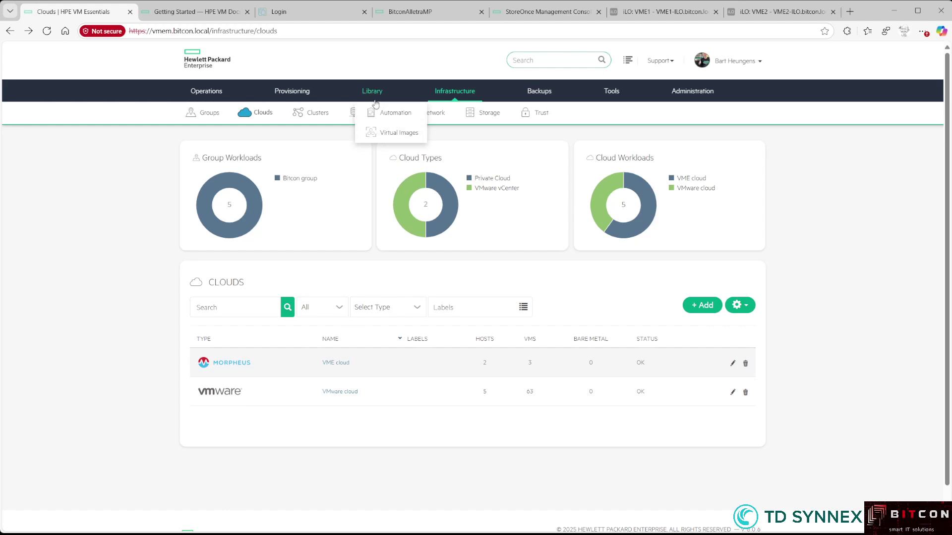
click(383, 133)
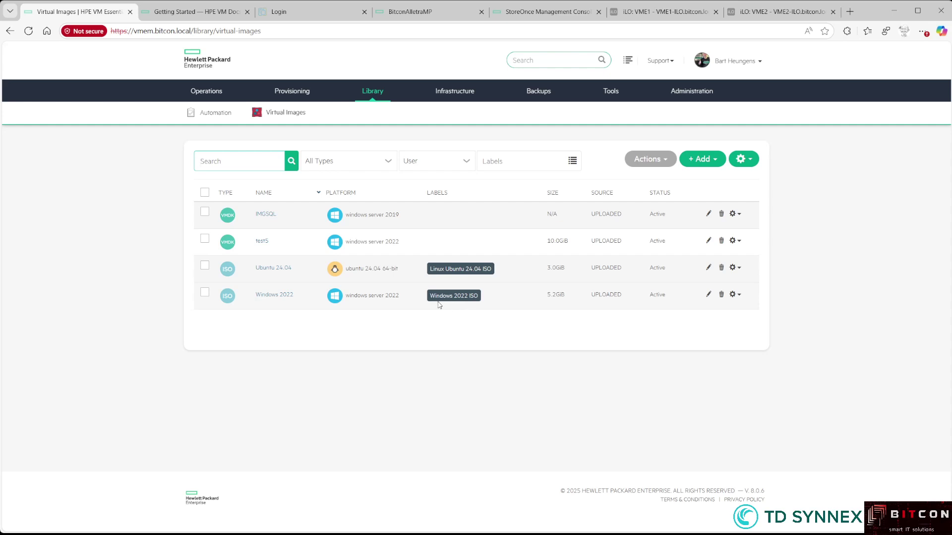
Save the Windows 2022 ISO image with VirtIO Drivers Loaded and VM Tools Installed checked
click(709, 295)
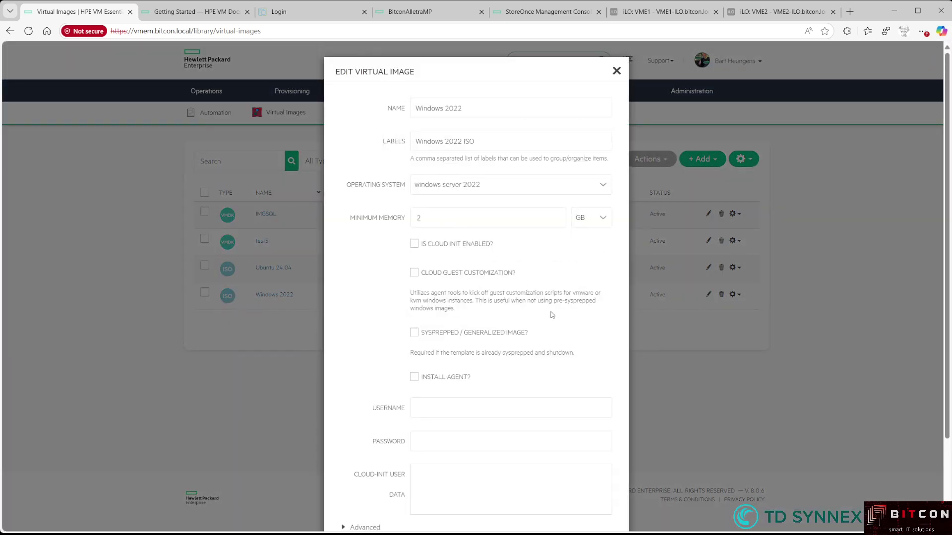
scroll(504, 294, down, 3)
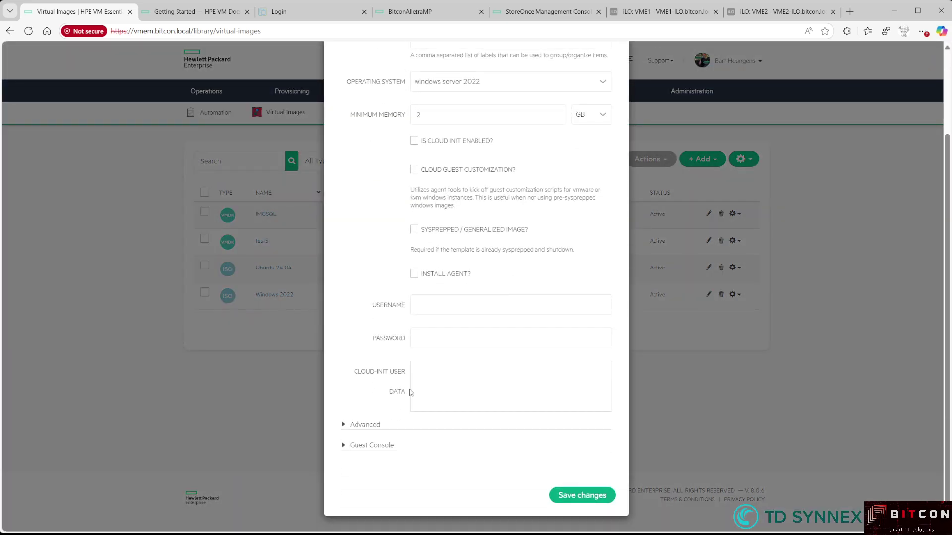
click(366, 425)
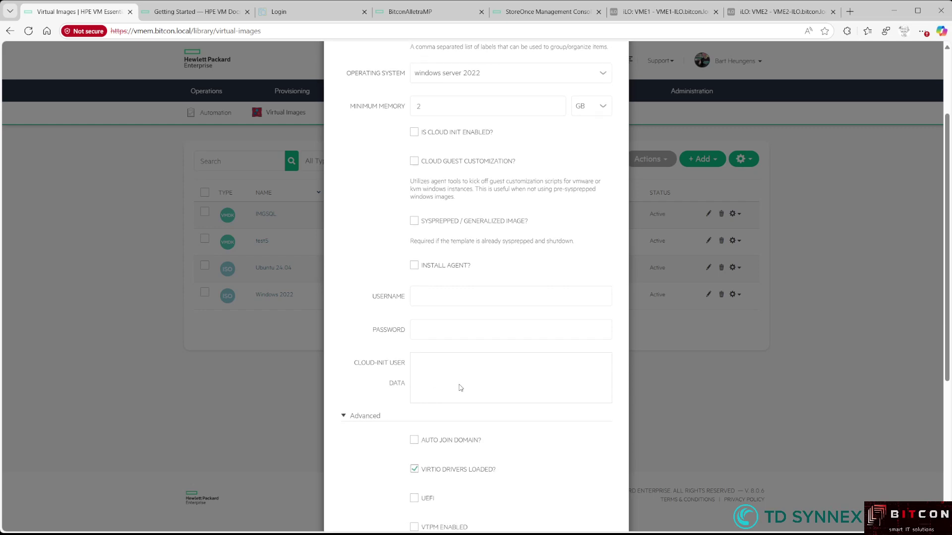
scroll(448, 394, down, 5)
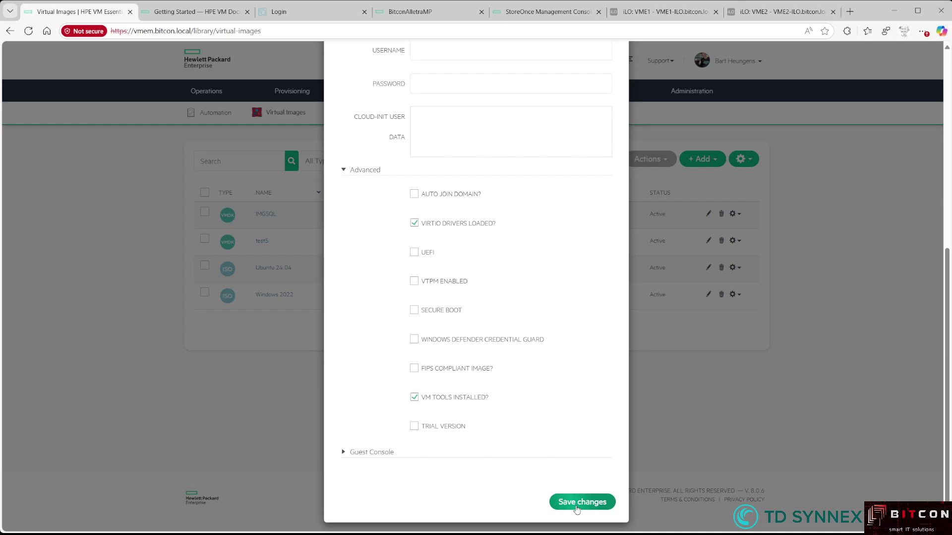
click(577, 509)
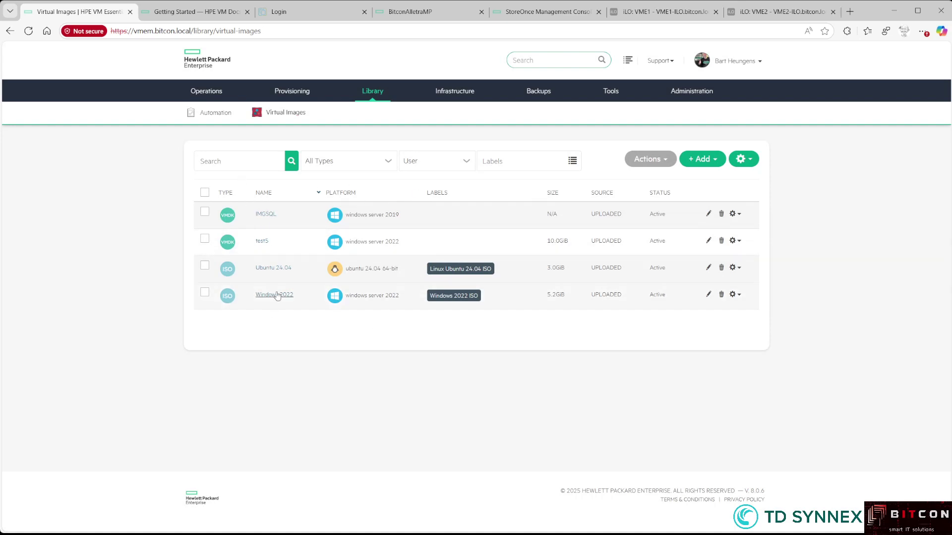
Go to Provisioning > Instances to see the five running instances
mouse_move(289, 93)
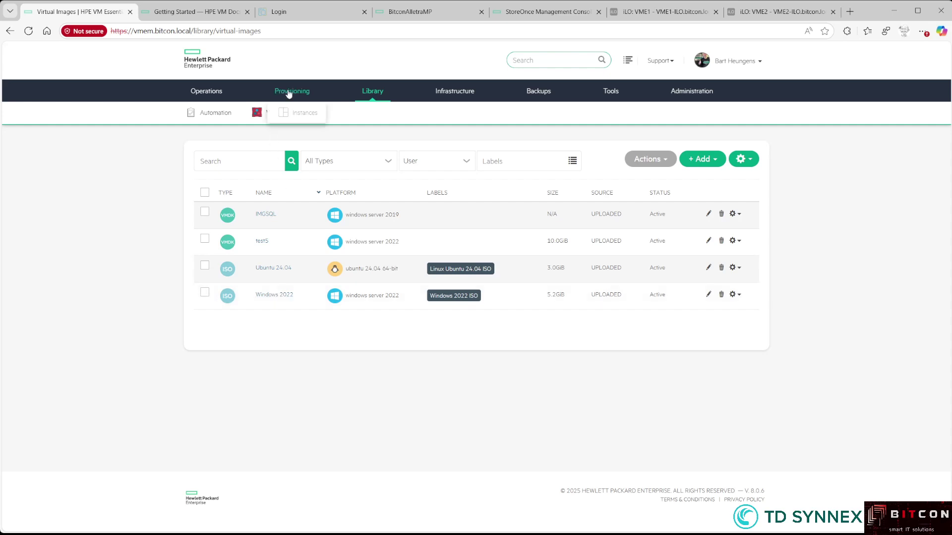
click(296, 114)
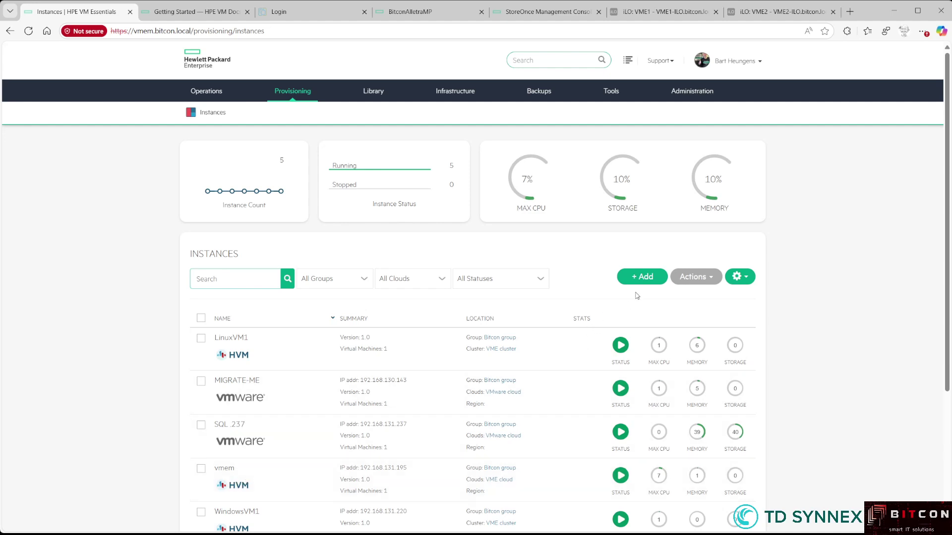
Start a new HVM instance named demoVM01 in the Bitcon group on the VME cloud
click(644, 280)
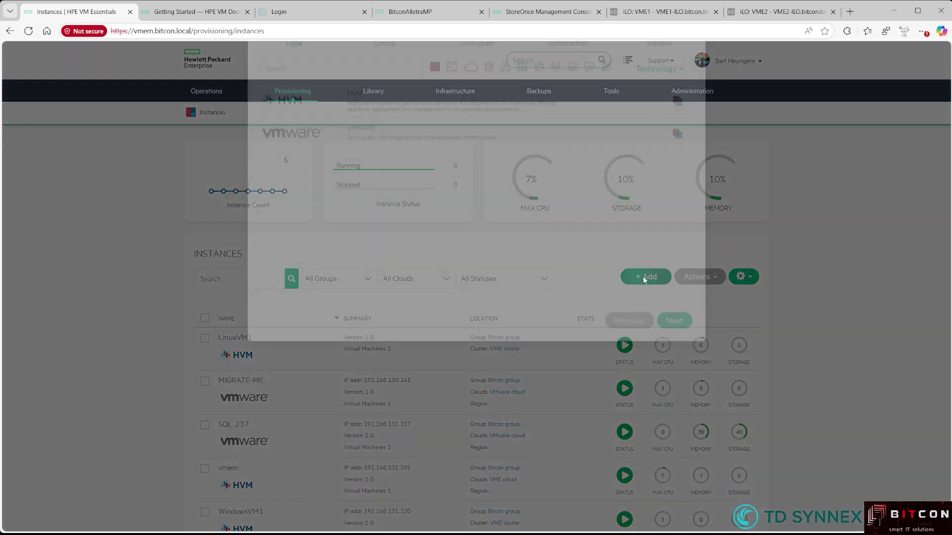
click(313, 180)
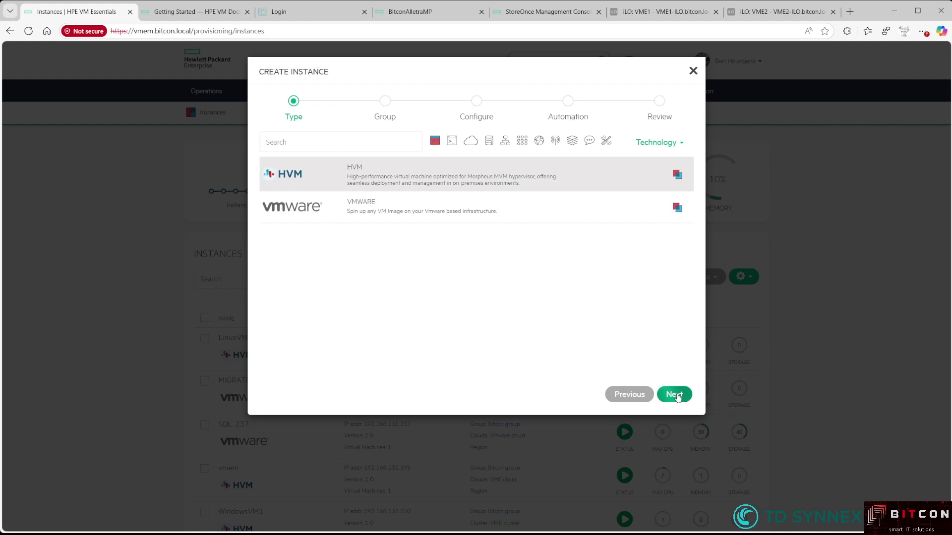
click(675, 394)
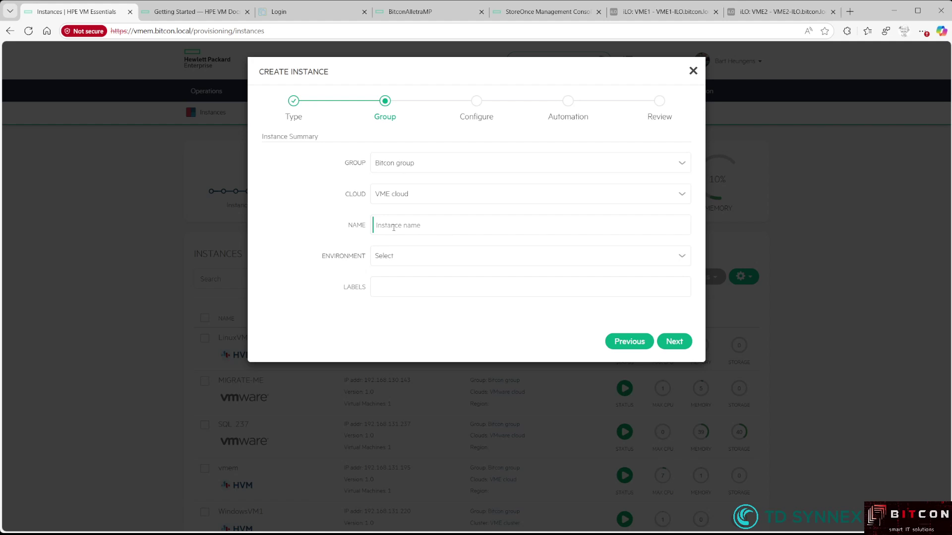
click(397, 225)
text(demo)
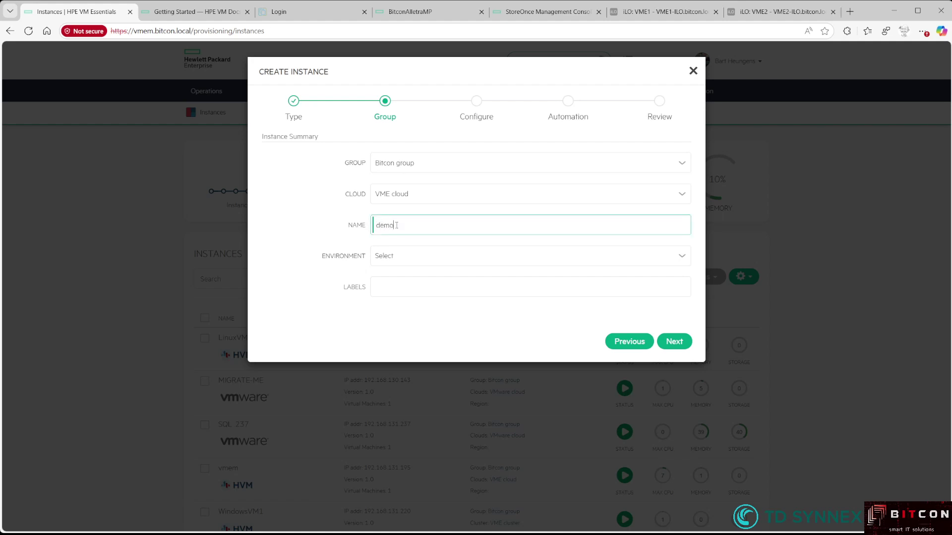
text(VM01)
click(395, 257)
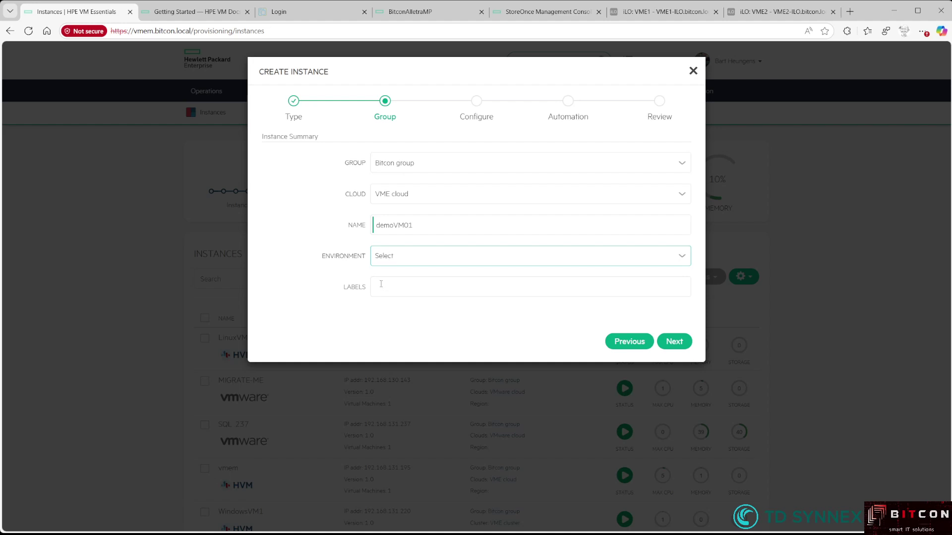
Choose the 2 CPU, 8GB Memory plan for demoVM01
click(677, 341)
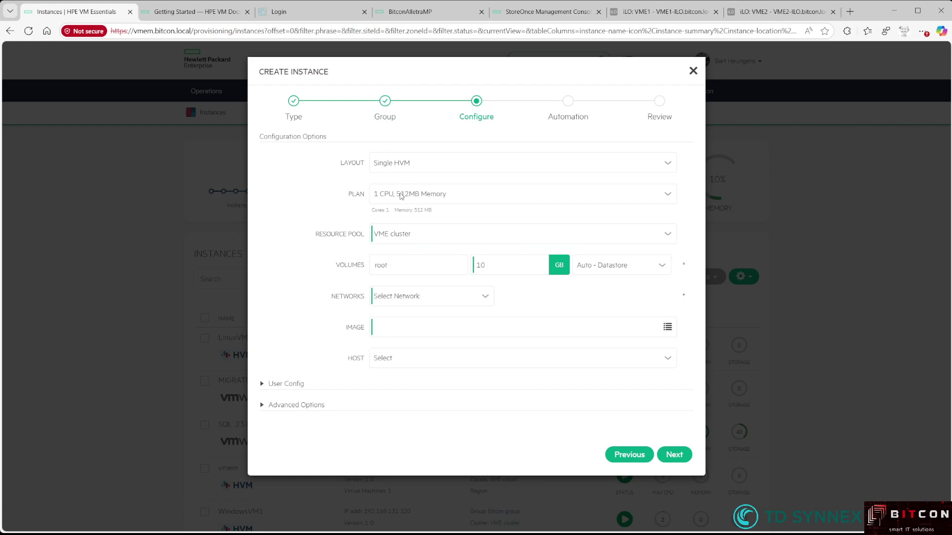
click(401, 195)
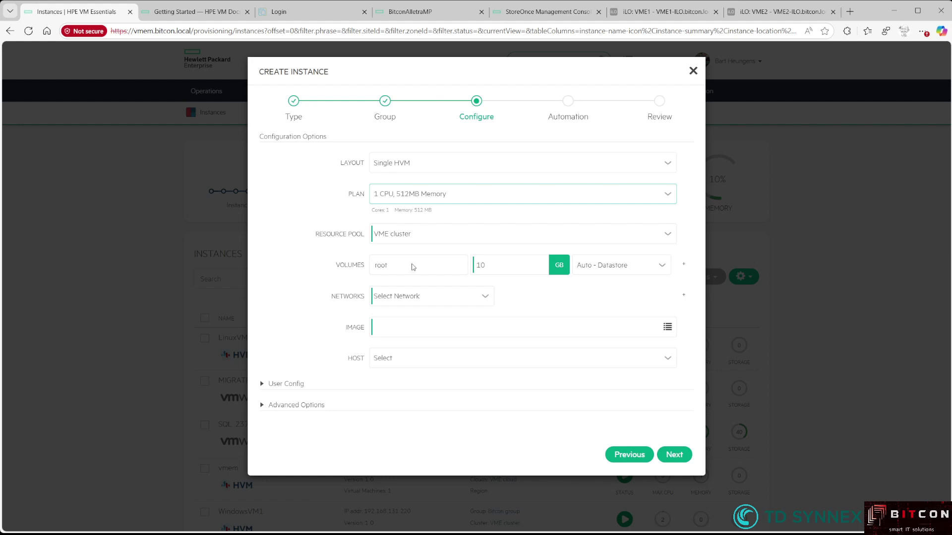
click(412, 266)
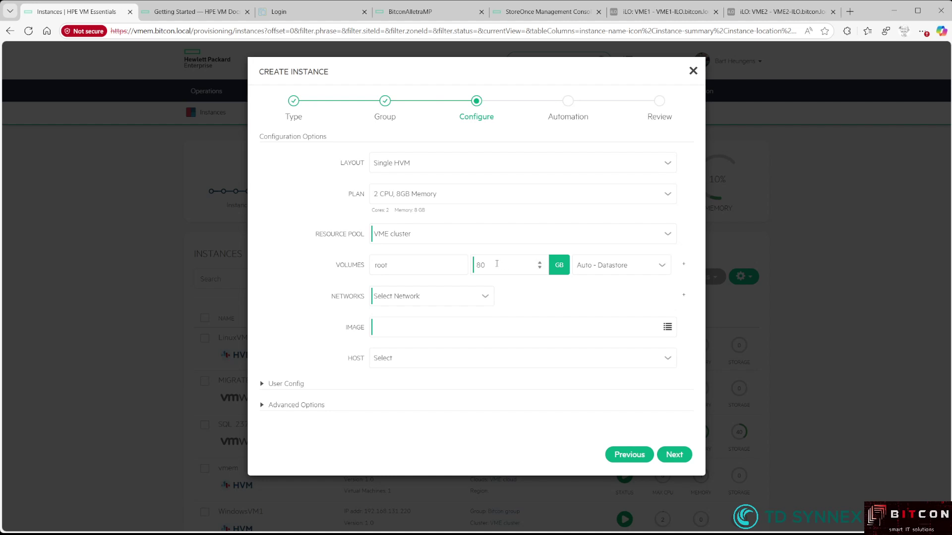
Set a 100 GB root volume, add a 120 GB data-1 volume, both on NFS
drag(495, 265, 451, 265)
text(100)
click(684, 266)
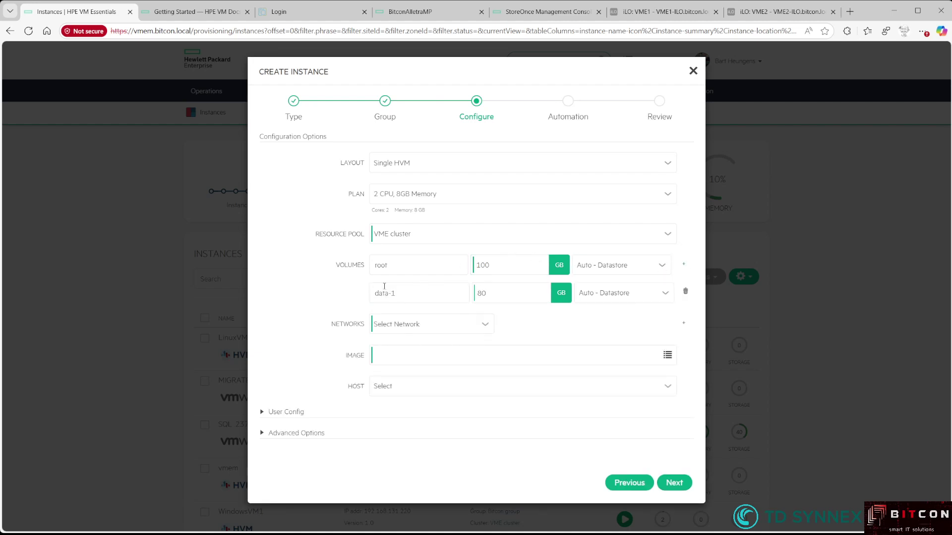
drag(497, 297, 452, 296)
text(120)
key(Tab)
click(615, 266)
key(Down)
click(607, 296)
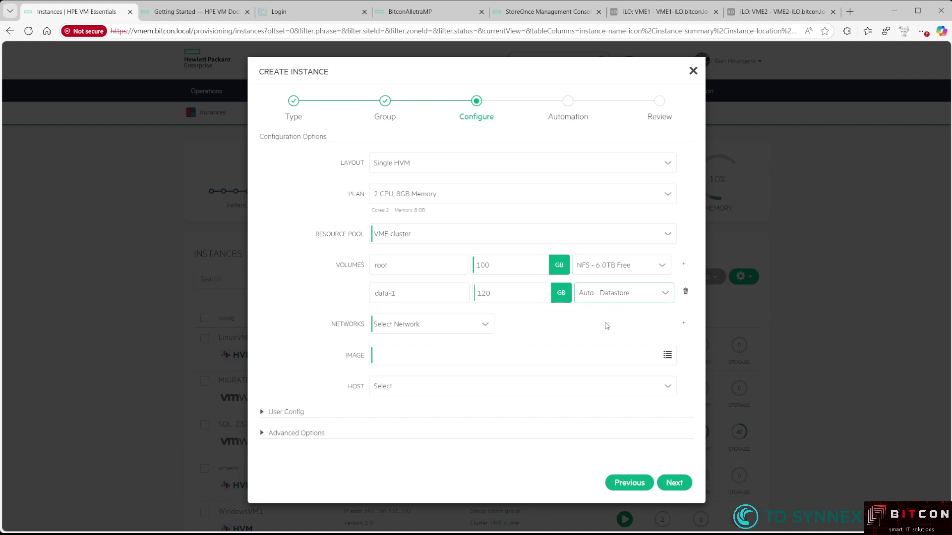
key(Down)
Put demoVM01 on the Compute network and select the Windows 2022 (ISO) image
click(403, 326)
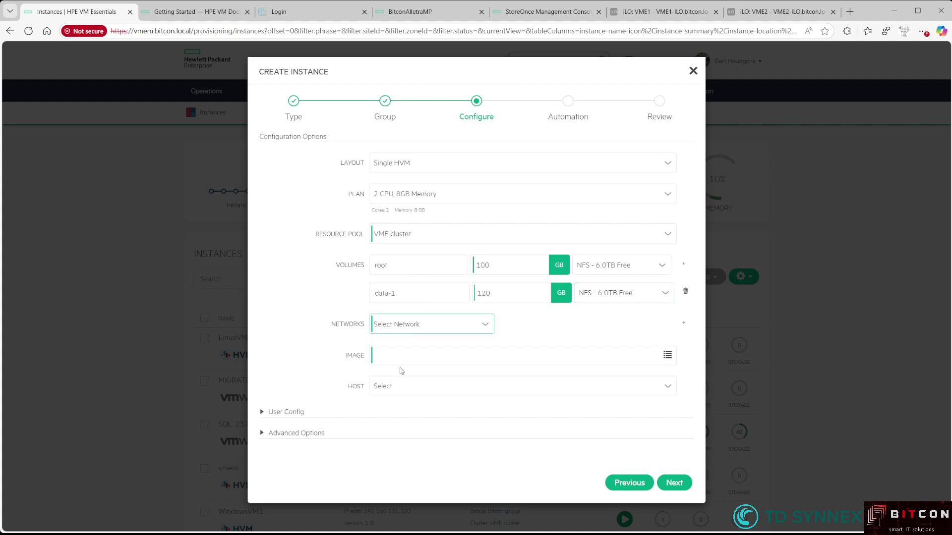
click(401, 371)
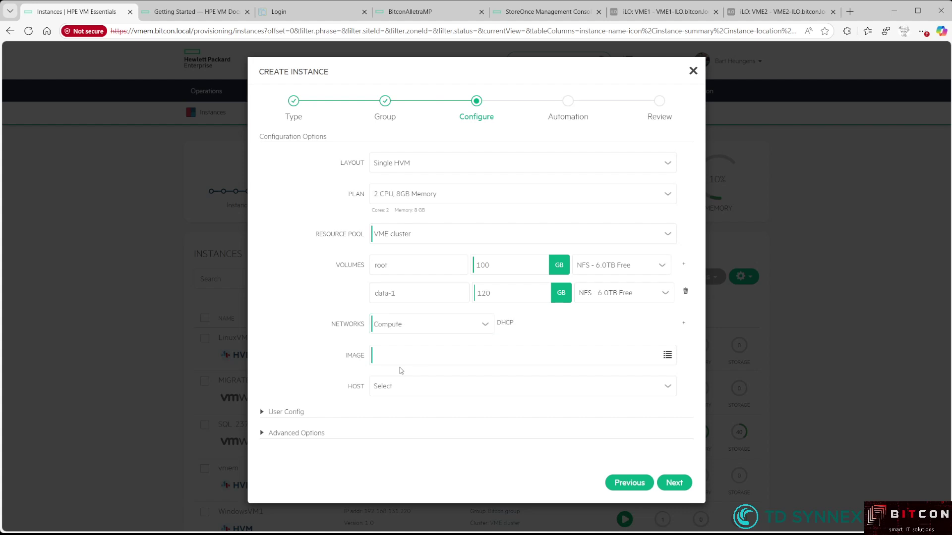
click(390, 354)
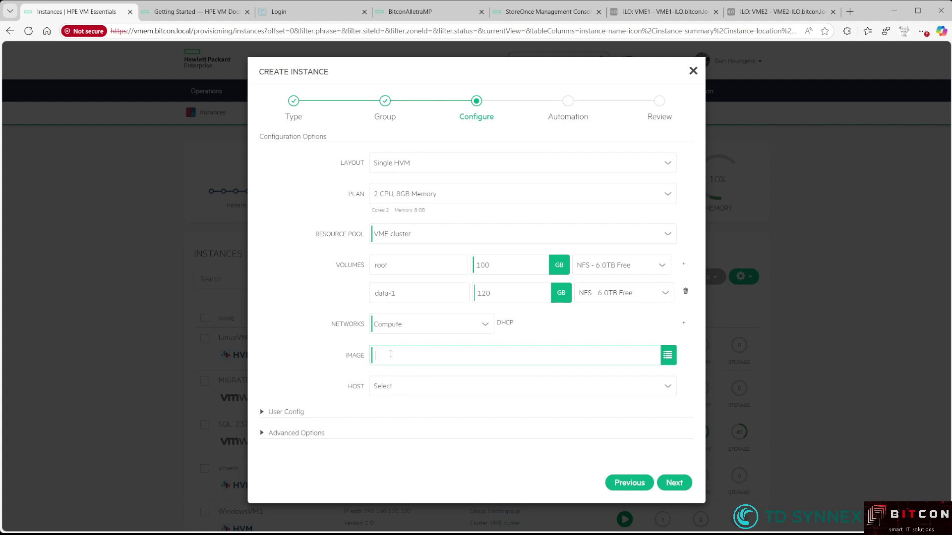
text(windows 2022 (ISO)
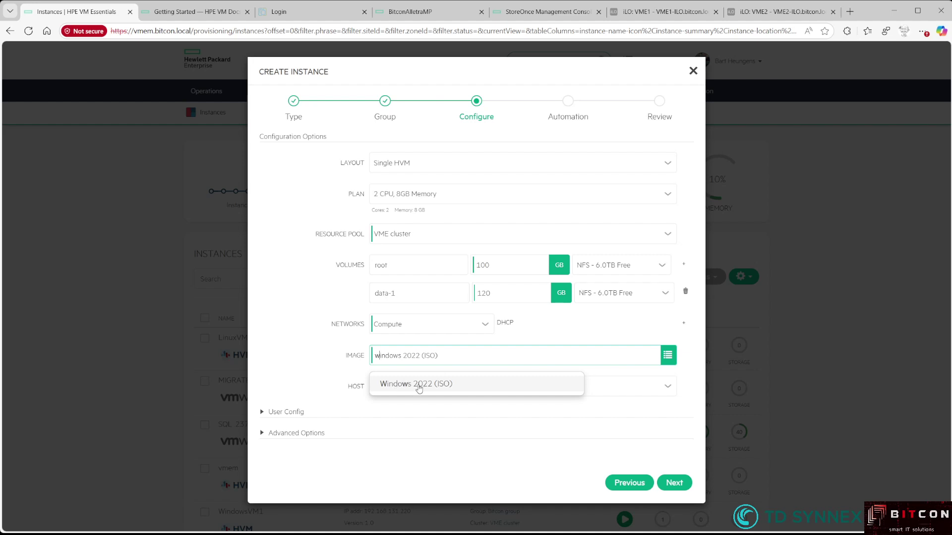
click(419, 384)
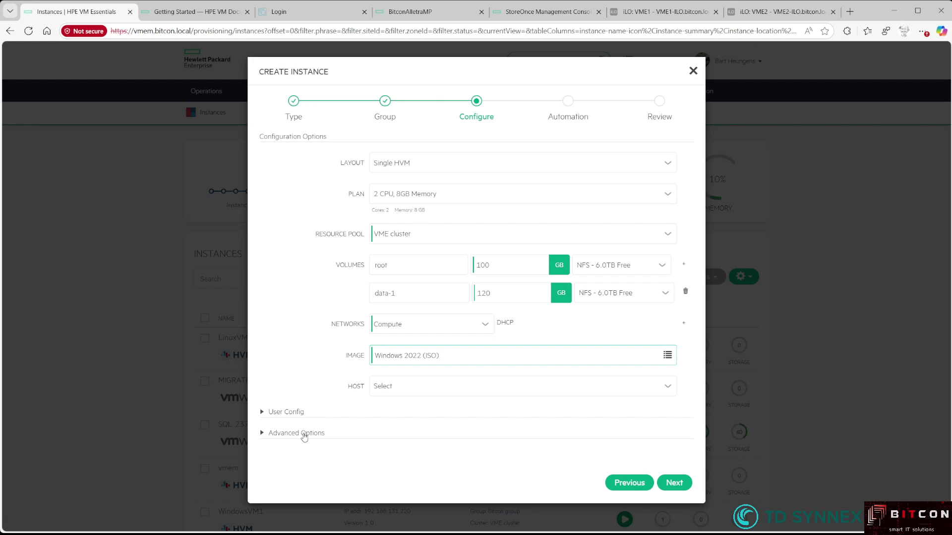
Check Attach VirtIO Drivers in Advanced Options and continue to the Automation step
click(304, 435)
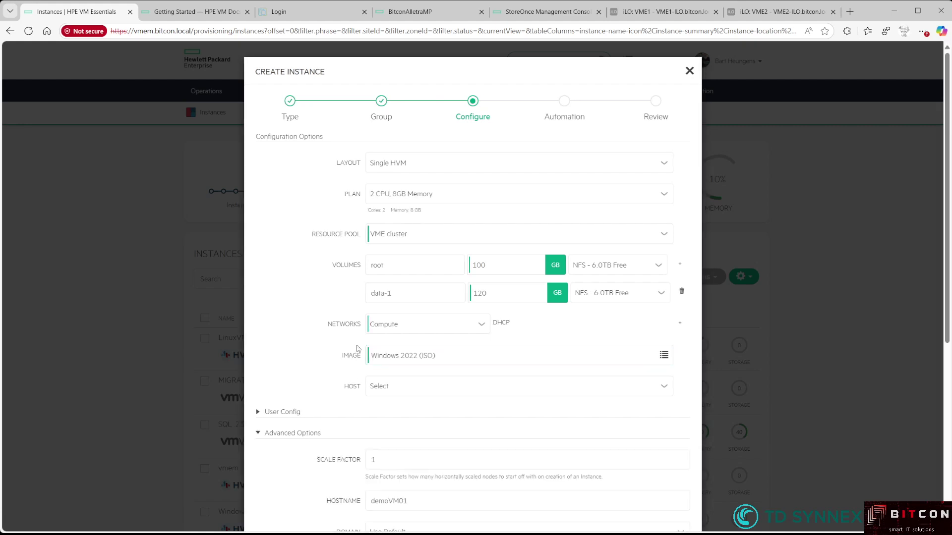
scroll(356, 349, down, 4)
scroll(357, 349, down, 2)
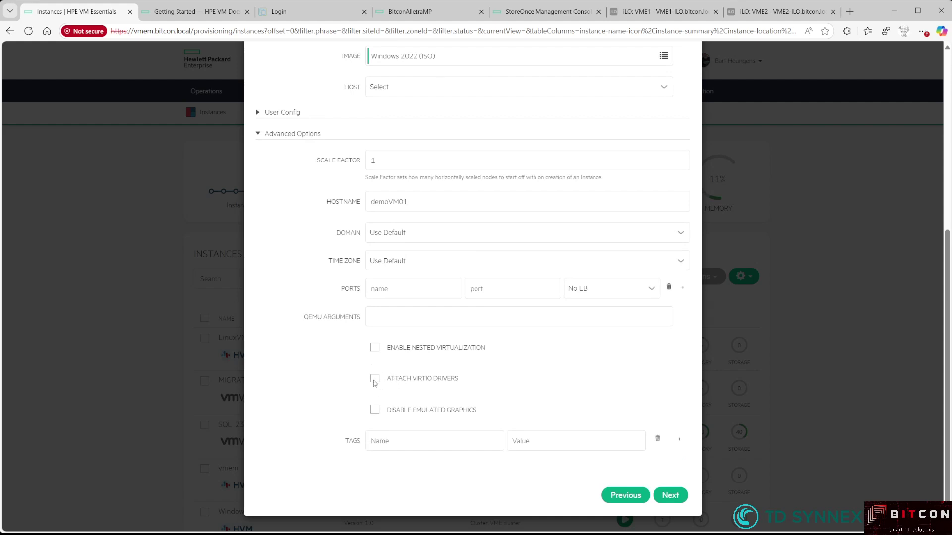
click(376, 381)
click(673, 496)
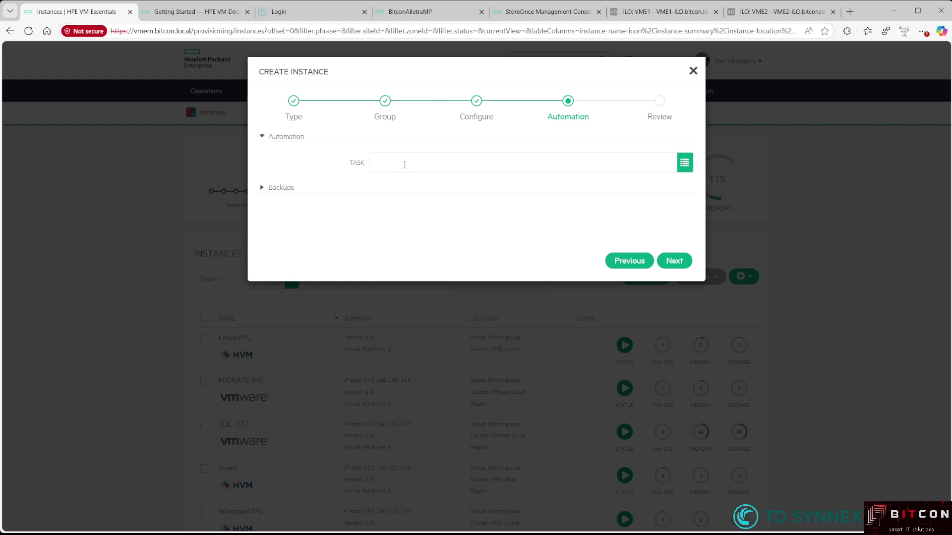
Set KVM VM Snapshot backups to StoreOnce daily at midnight, retention 7, weekly synthetic fulls
click(272, 190)
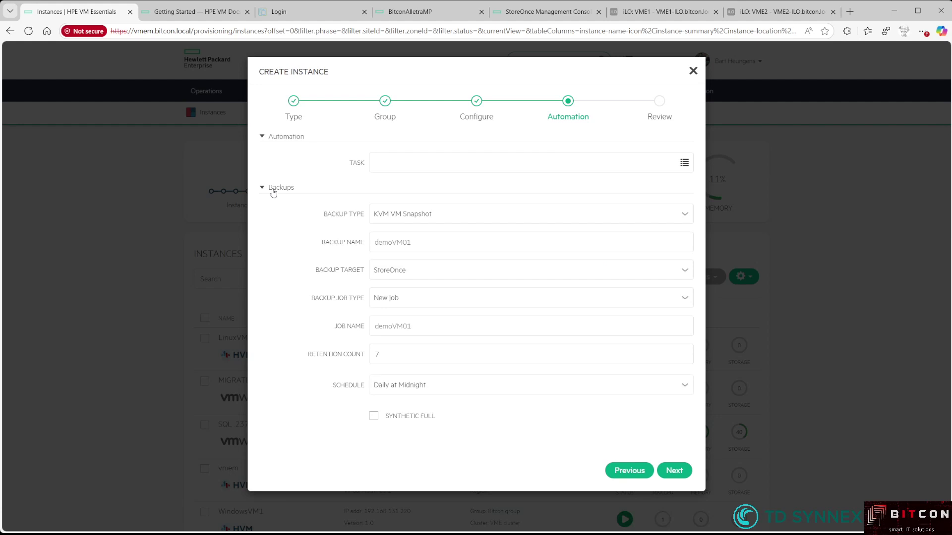
click(416, 219)
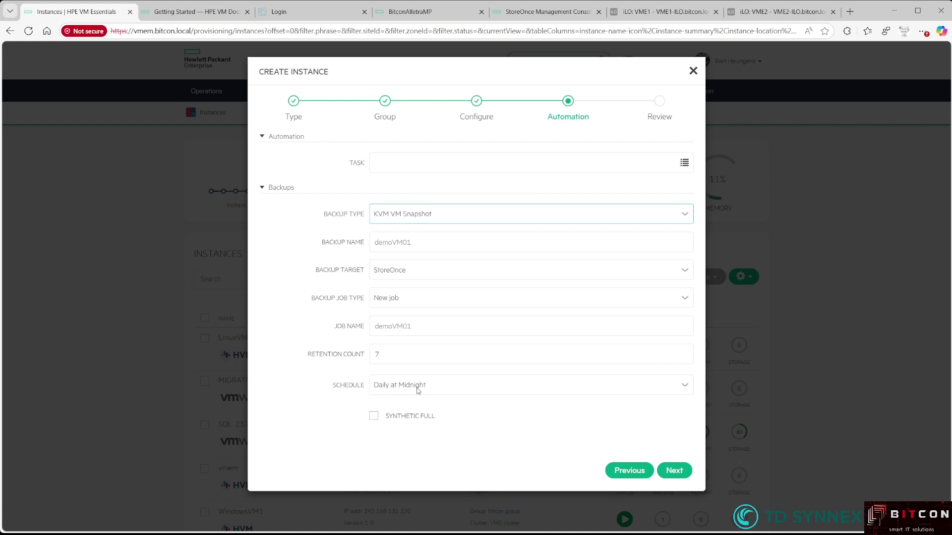
click(398, 421)
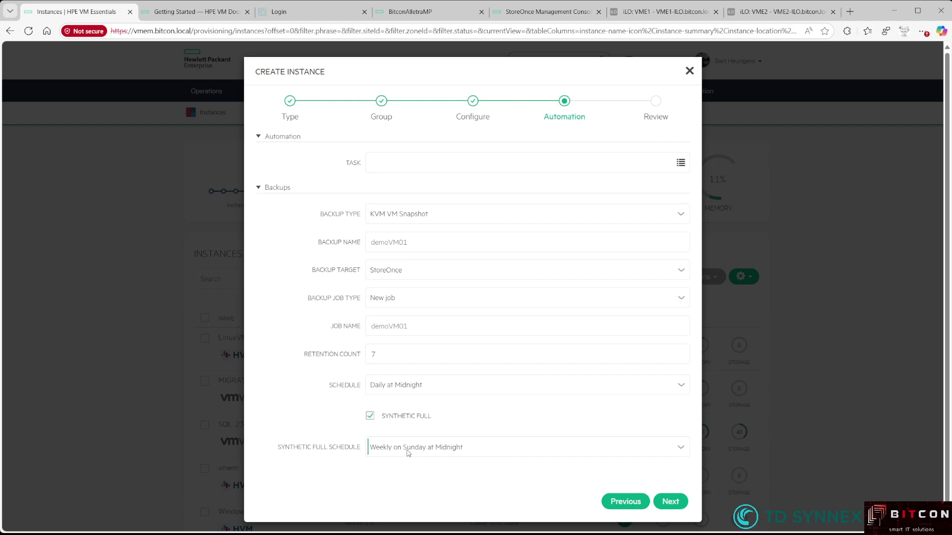
click(676, 501)
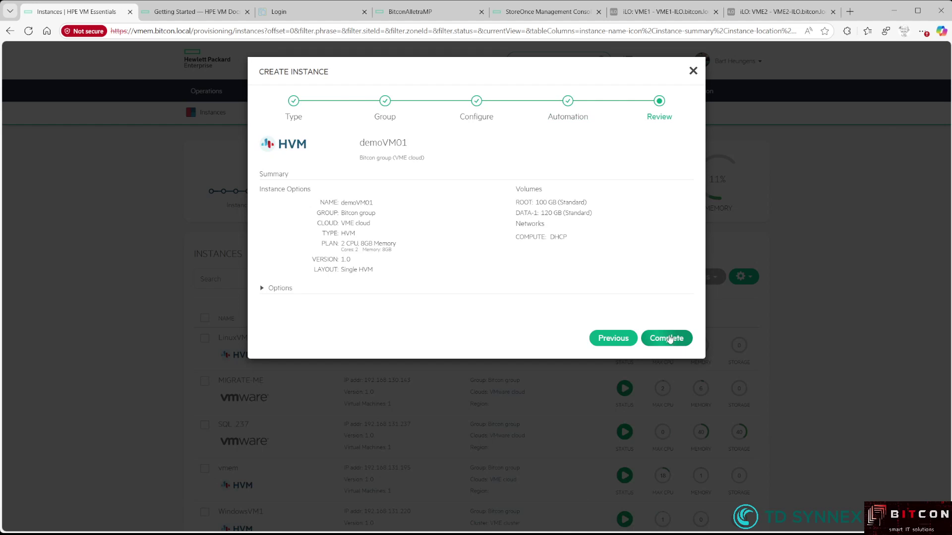
Complete creation of demoVM01 and open its instance page
click(669, 338)
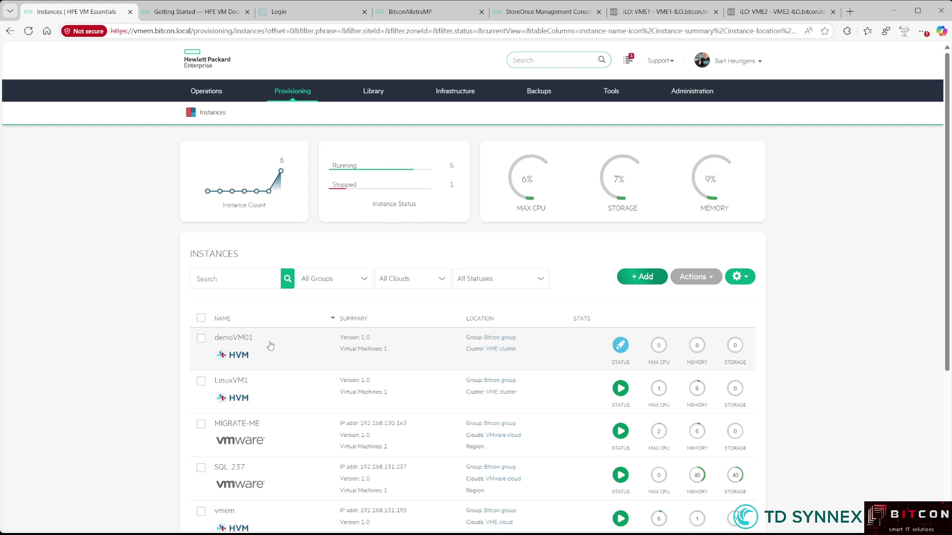
click(236, 339)
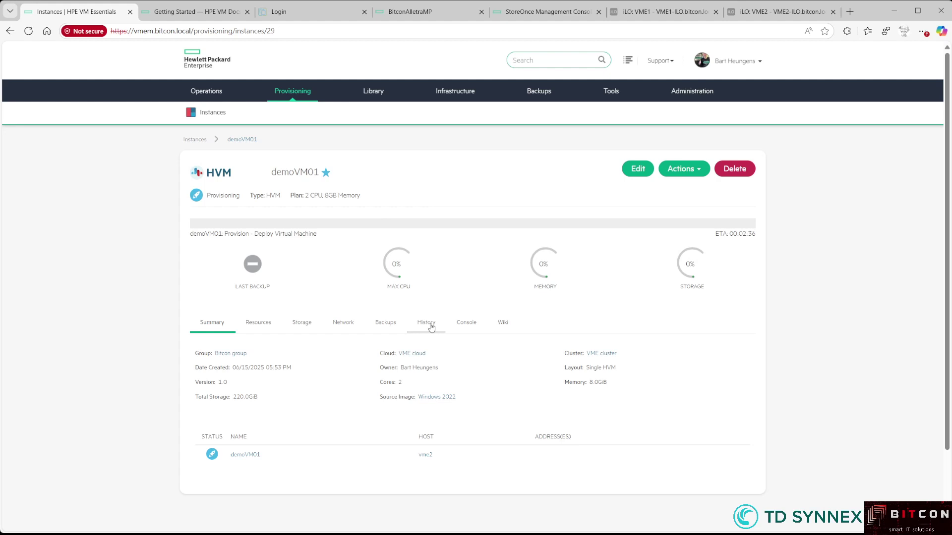
Review demoVM01's History tab, expanding the Provision entry to check its steps
click(426, 323)
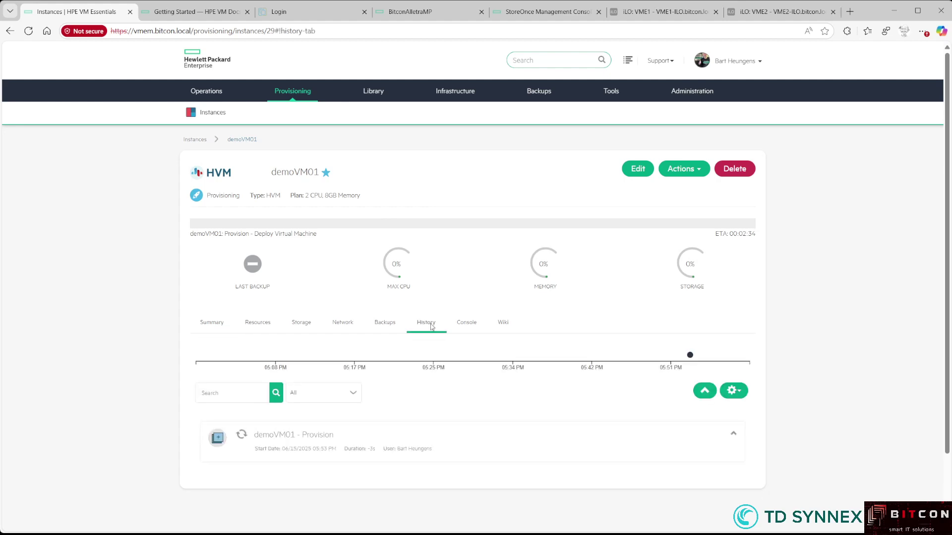
scroll(687, 394, down, 1)
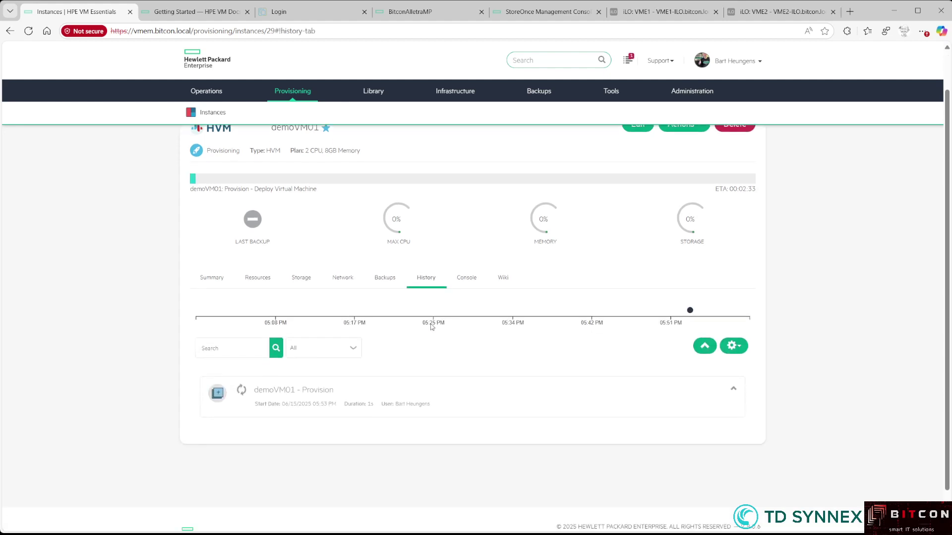
click(732, 383)
scroll(732, 383, down, 1)
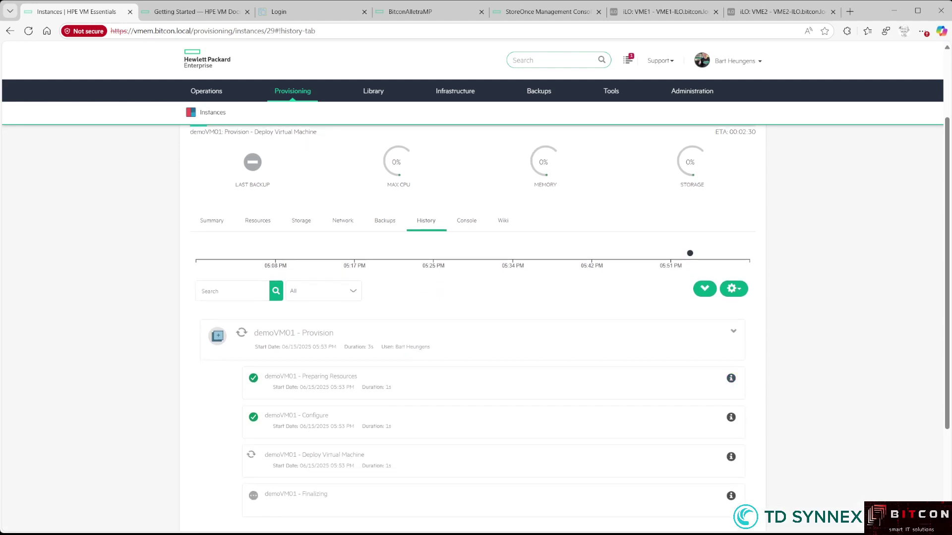
drag(946, 320, 946, 315)
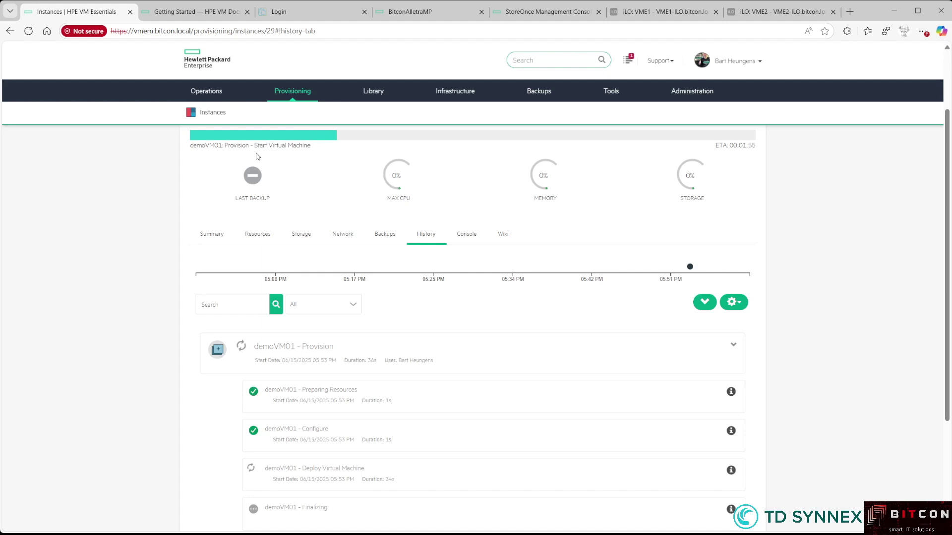
scroll(263, 304, down, 2)
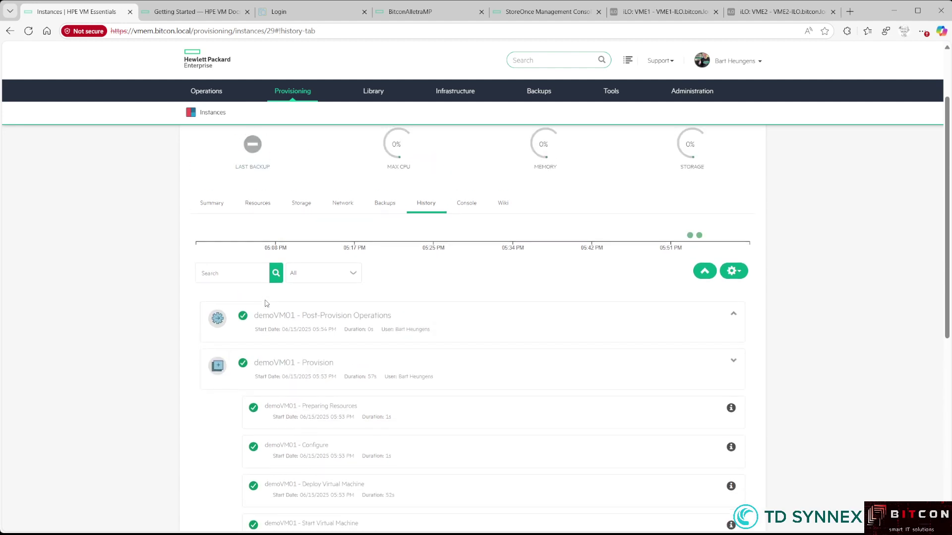
scroll(267, 307, down, 1)
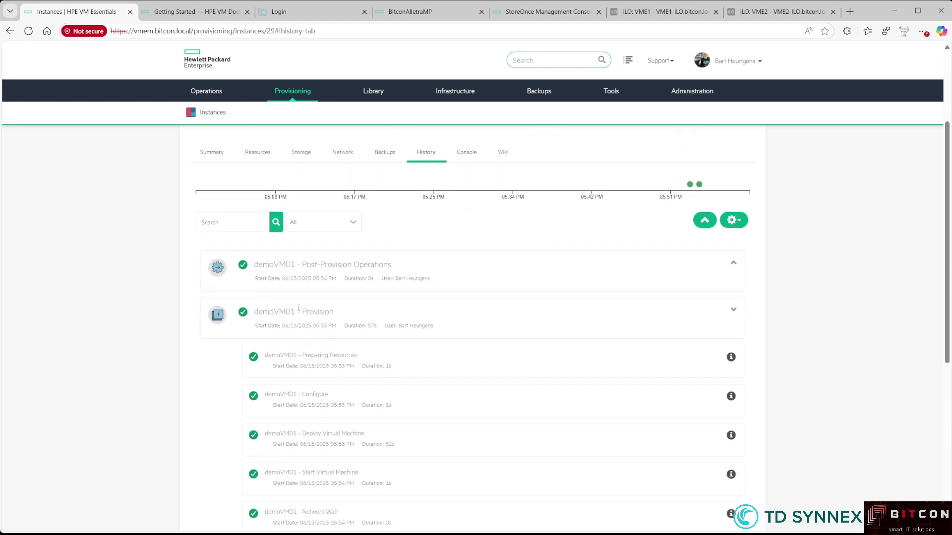
scroll(298, 308, down, 2)
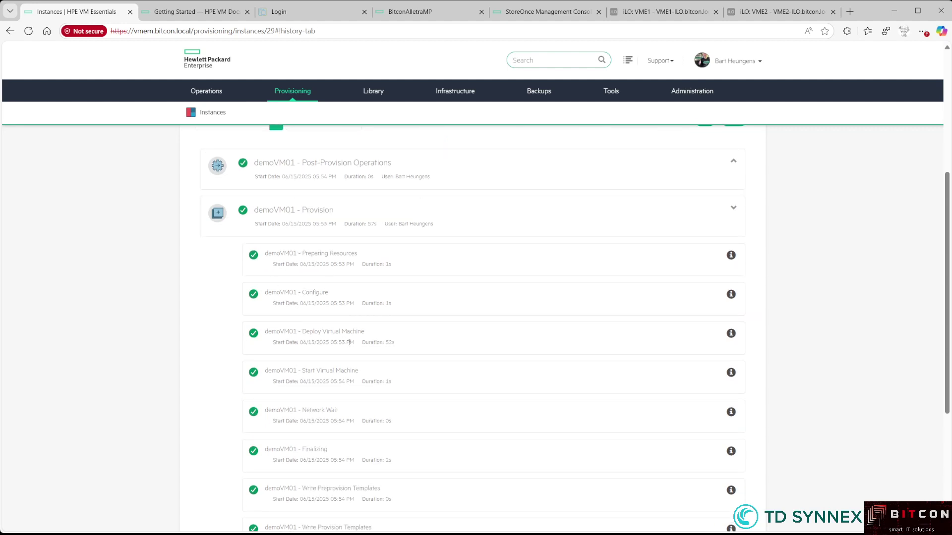
scroll(312, 288, down, 1)
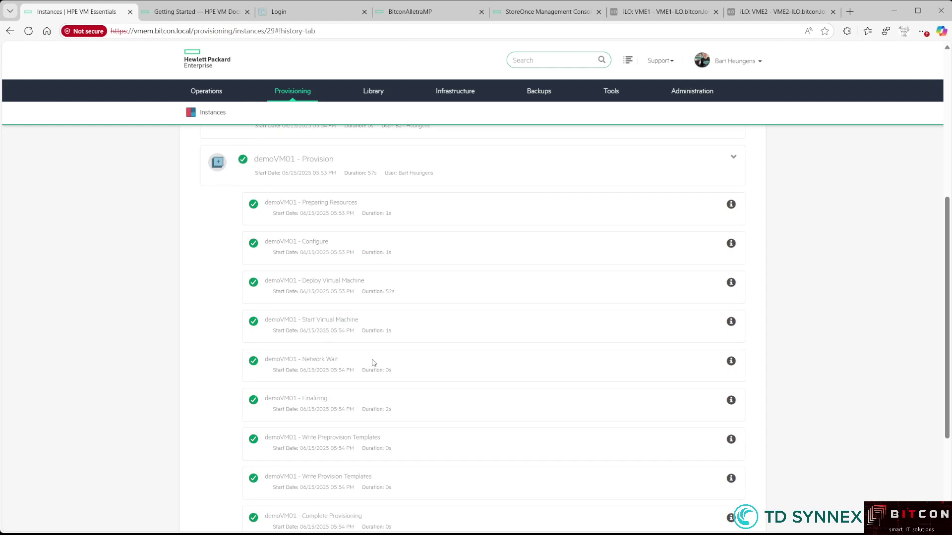
scroll(371, 365, down, 1)
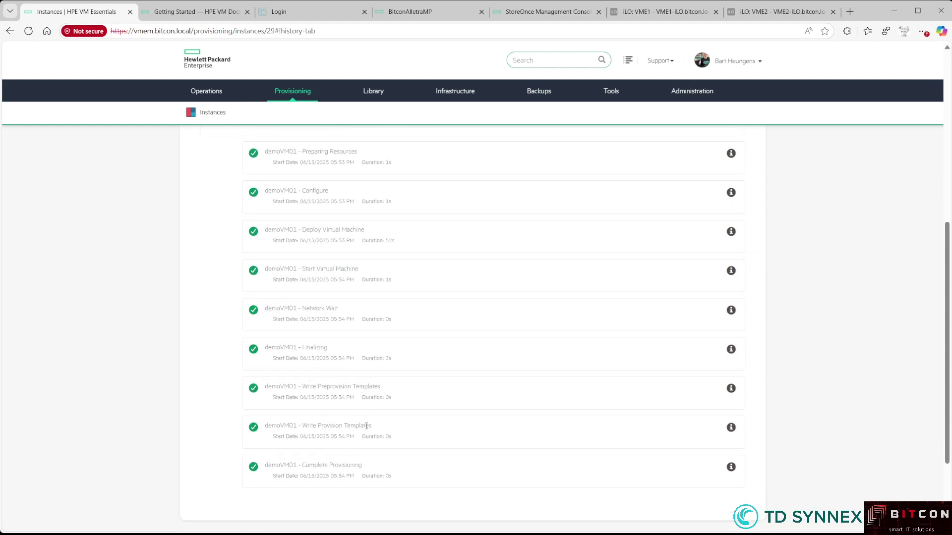
scroll(367, 426, down, 1)
scroll(366, 427, up, 5)
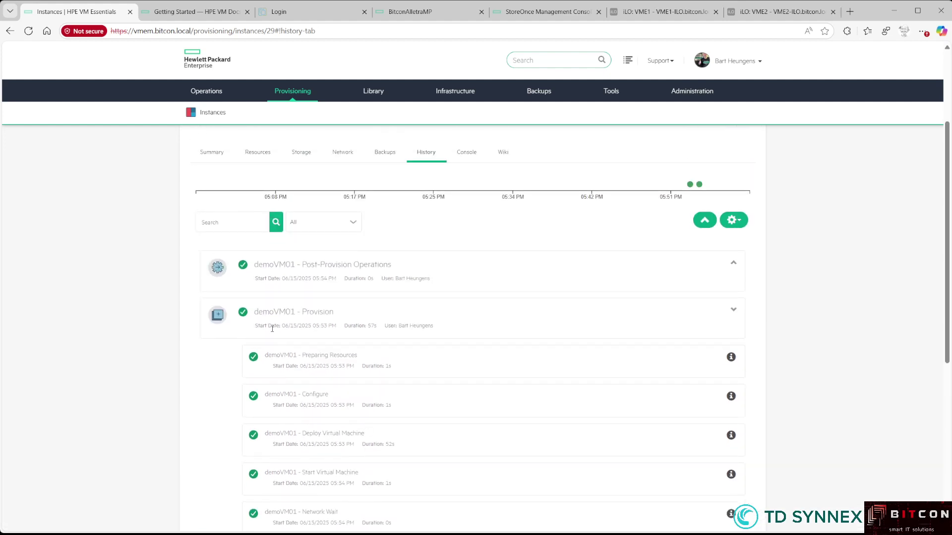
Collapse the Provision entry and return to demoVM01's Summary showing it running
click(732, 310)
scroll(690, 325, up, 3)
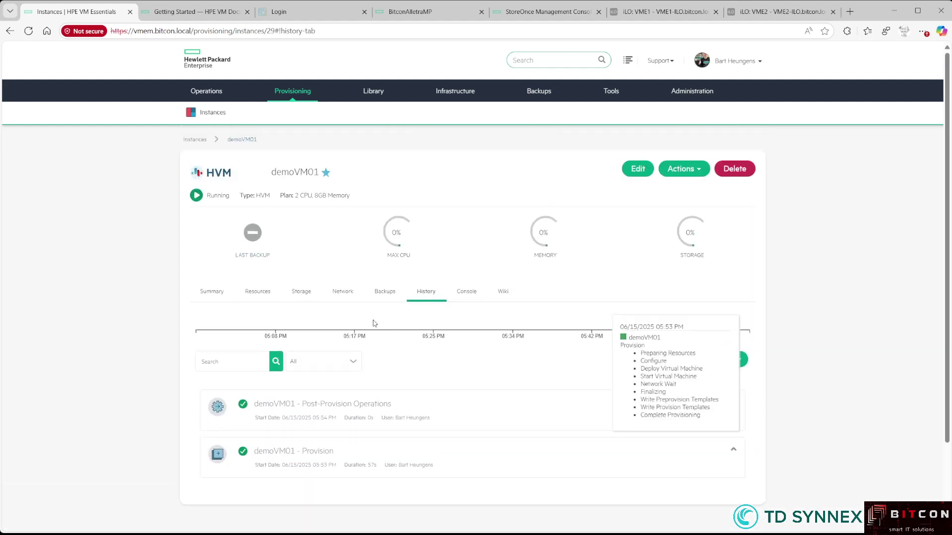
click(222, 294)
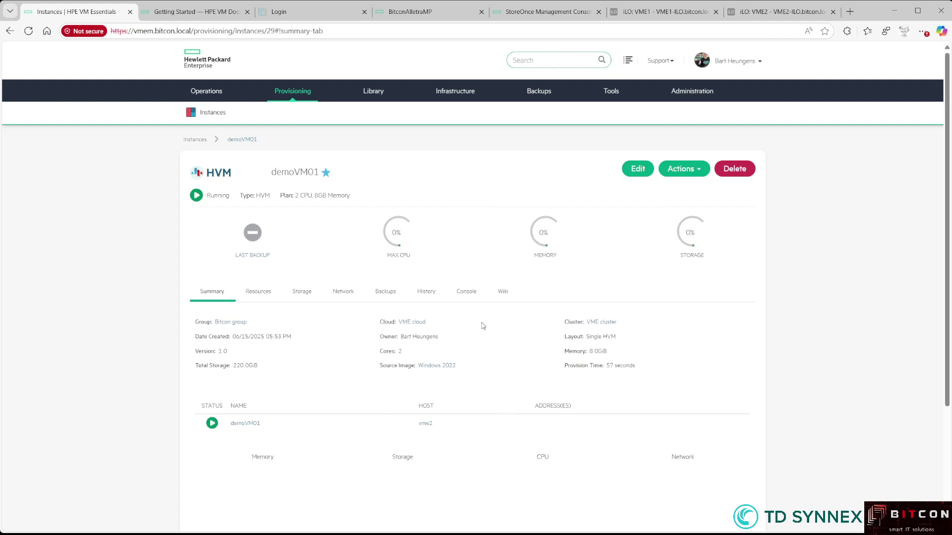
Open demoVM01's remote console showing the Windows Setup language screen
click(466, 292)
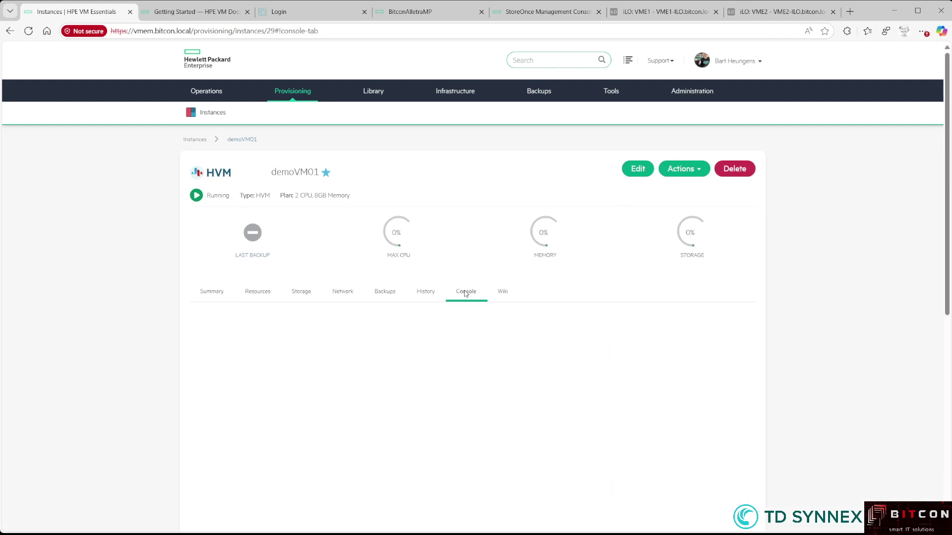
scroll(807, 355, down, 2)
scroll(806, 355, down, 1)
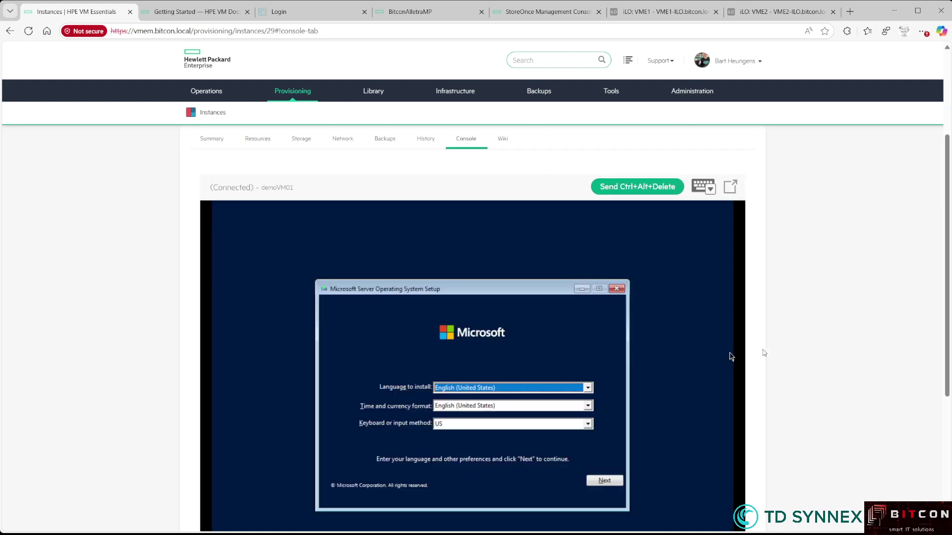
scroll(731, 347, down, 1)
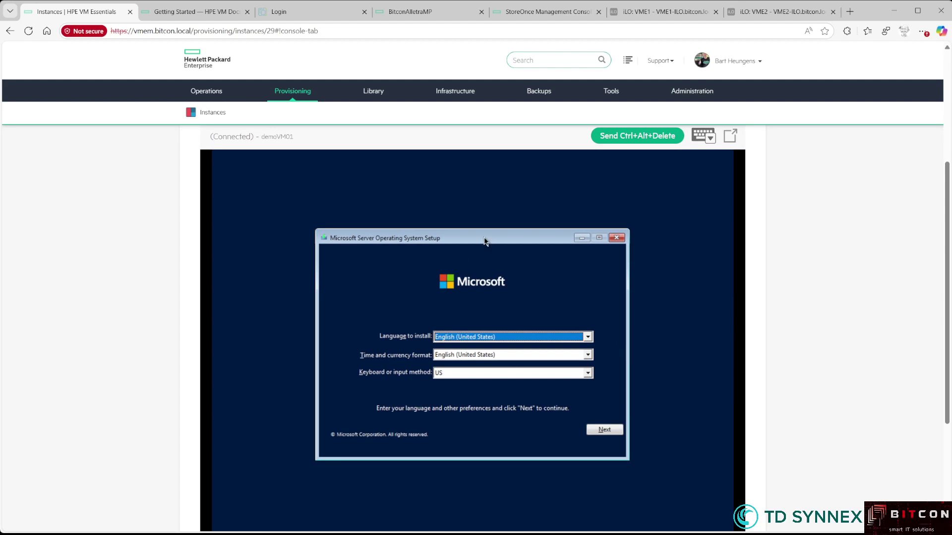
Set time and currency format to Dutch (Belgium), keyboard to Belgian (Period), and continue
key(Tab)
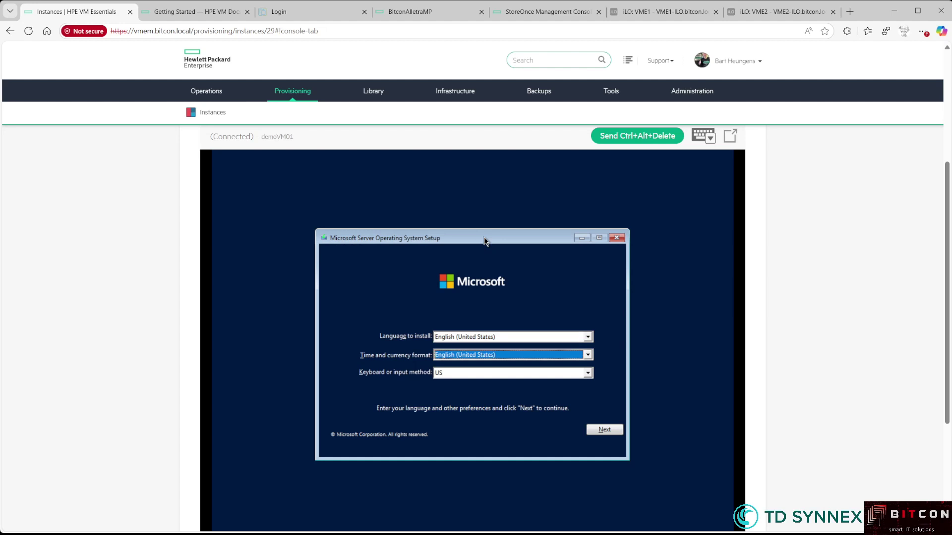
key(d)
key(Down)
key(Down)
key(Down)
key(Down)
key(Down)
key(Tab)
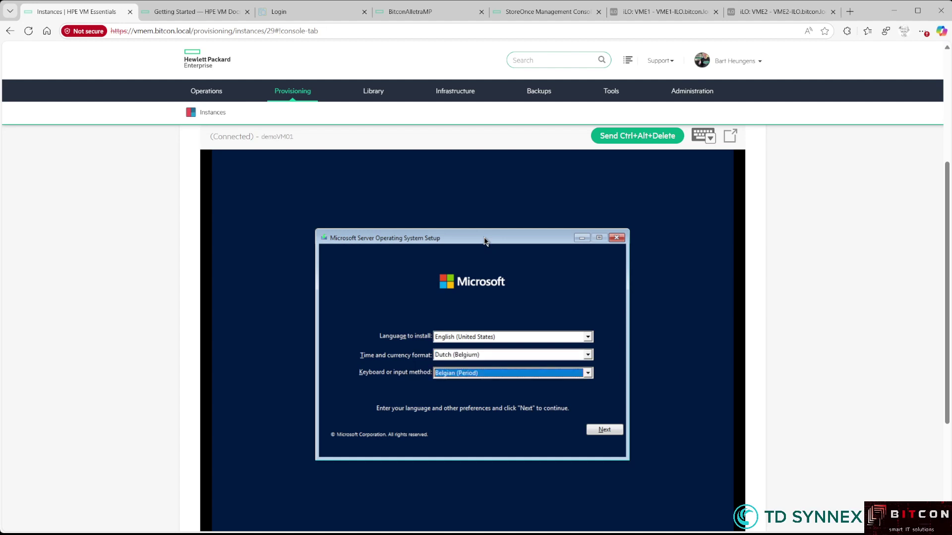
key(Tab)
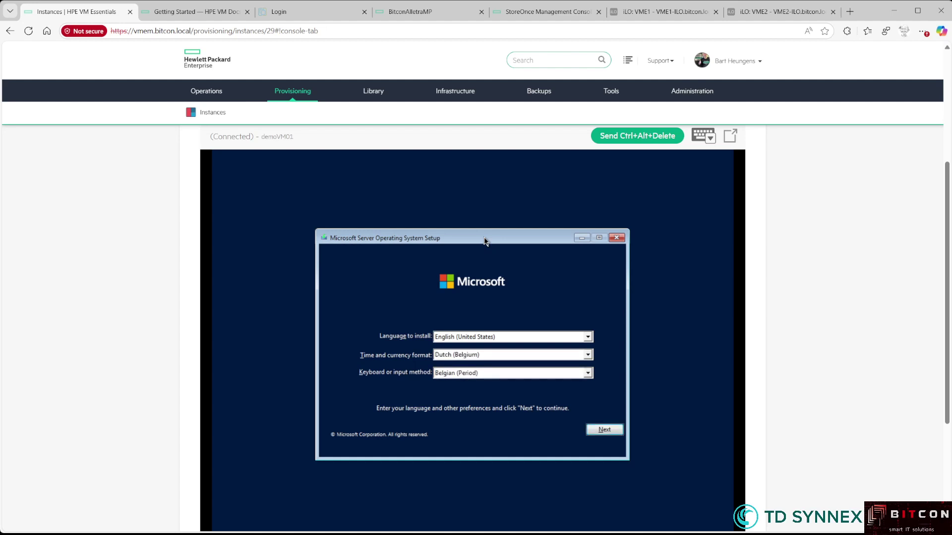
key(Return)
key(Return)
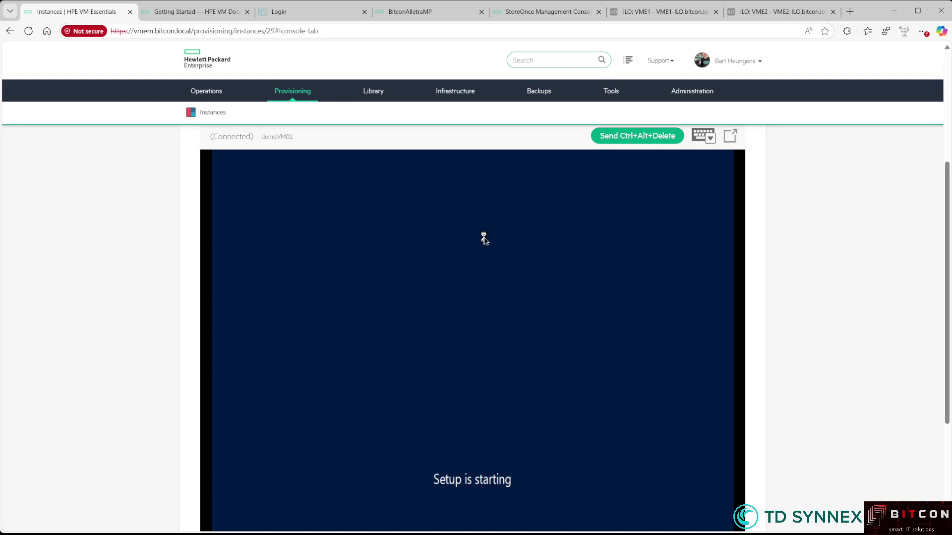
Choose Windows Server 2022 Standard (Desktop Experience), accept the license terms, and pick Custom install
key(Down)
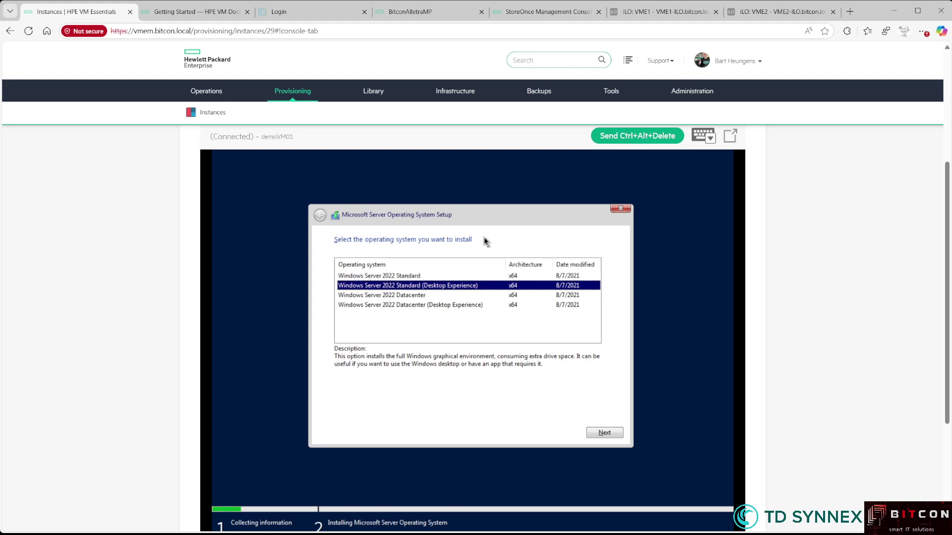
key(Return)
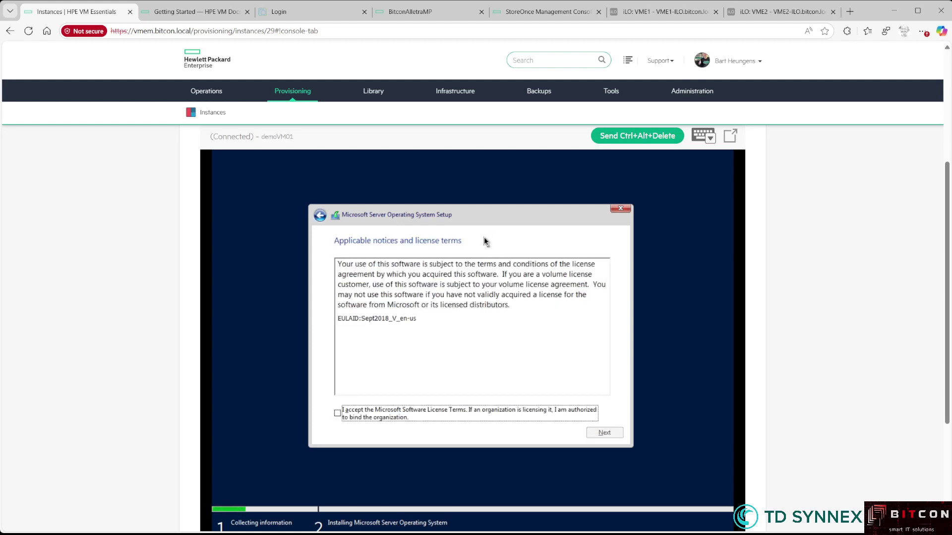
key(space)
key(alt+n)
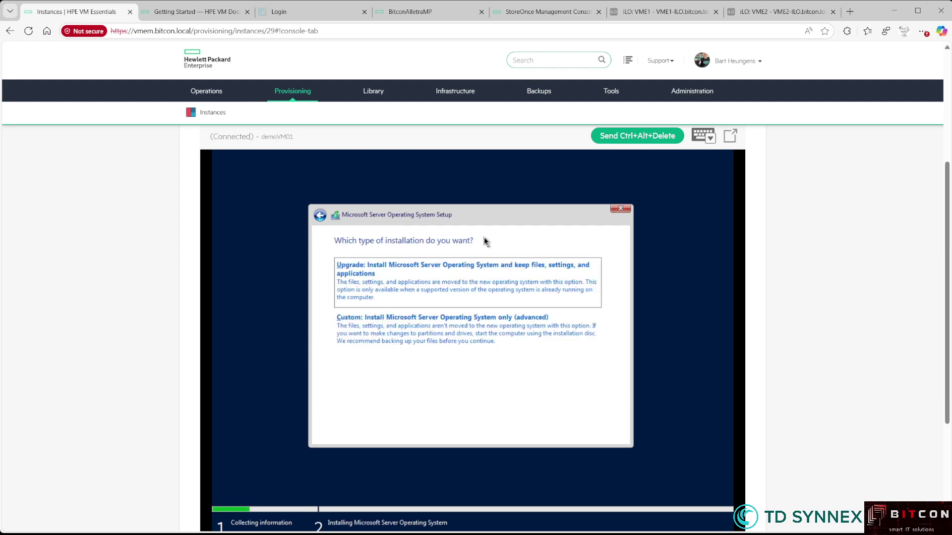
key(alt+c)
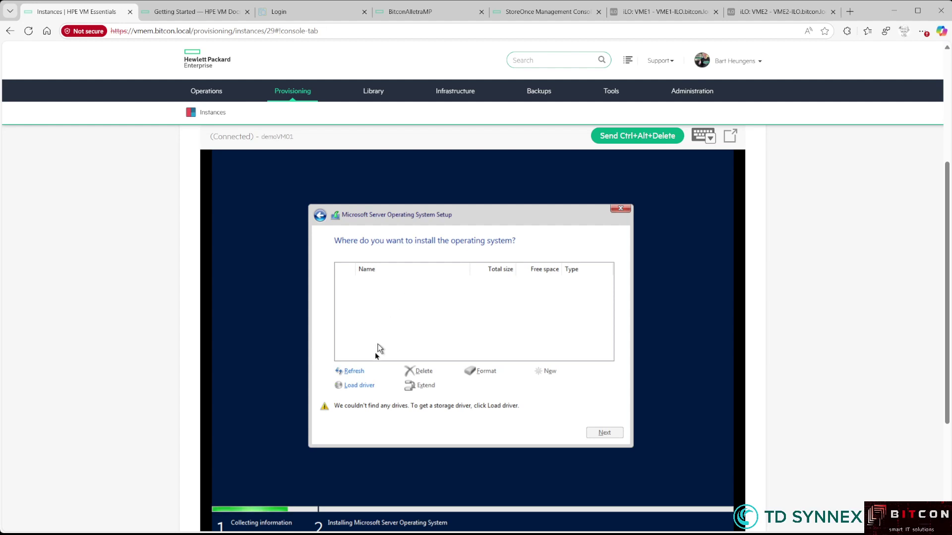
Load the 2k22 VirtIO SCSI storage driver and start installing on the 100 GB drive
click(360, 386)
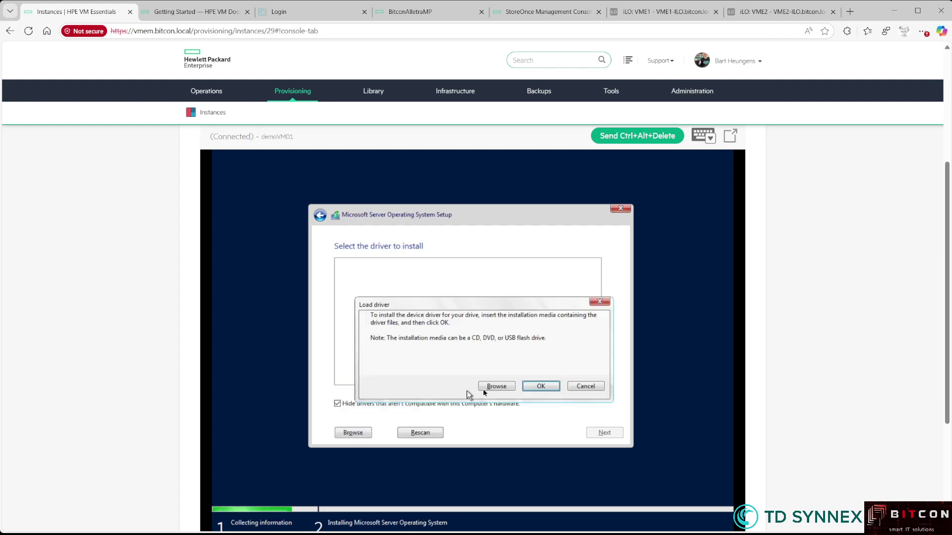
click(532, 387)
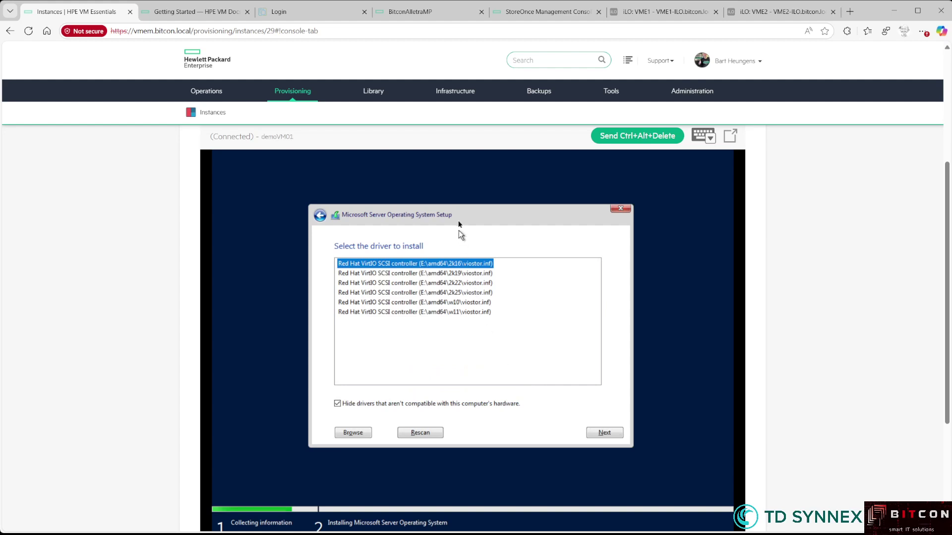
click(462, 286)
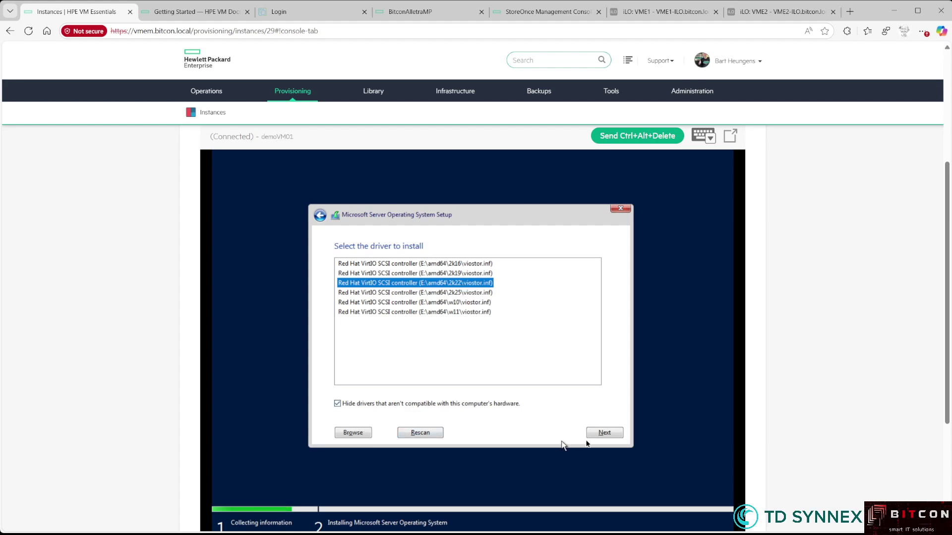
click(605, 433)
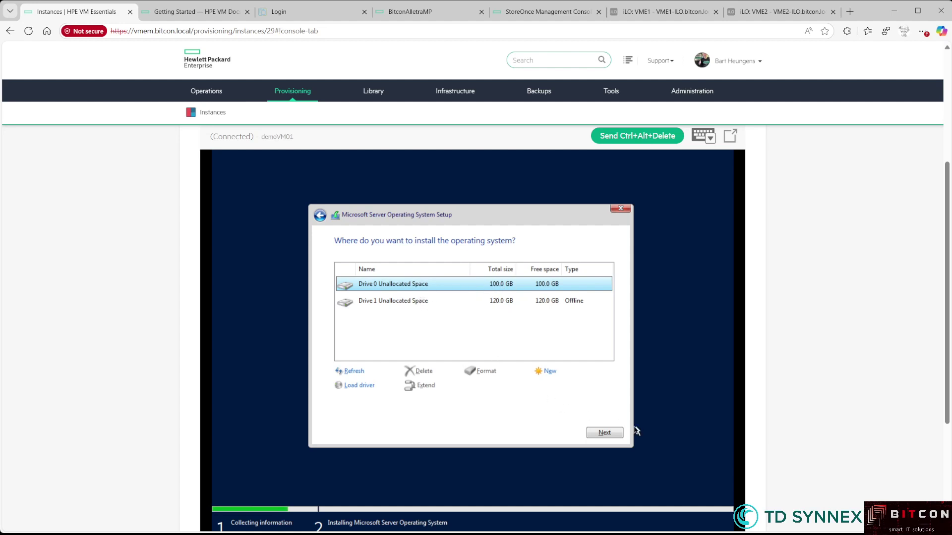
click(604, 432)
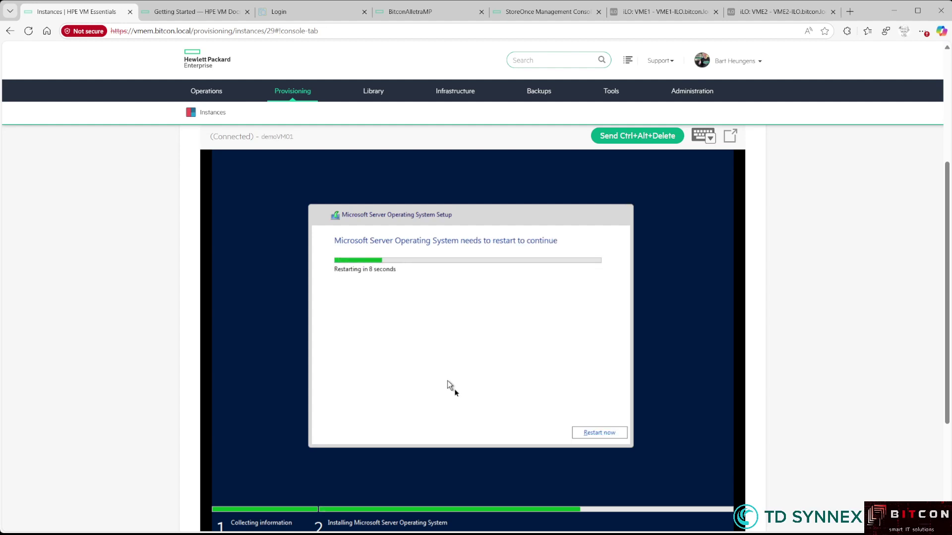
Restart demoVM01 once Windows setup finishes copying and installing
click(601, 433)
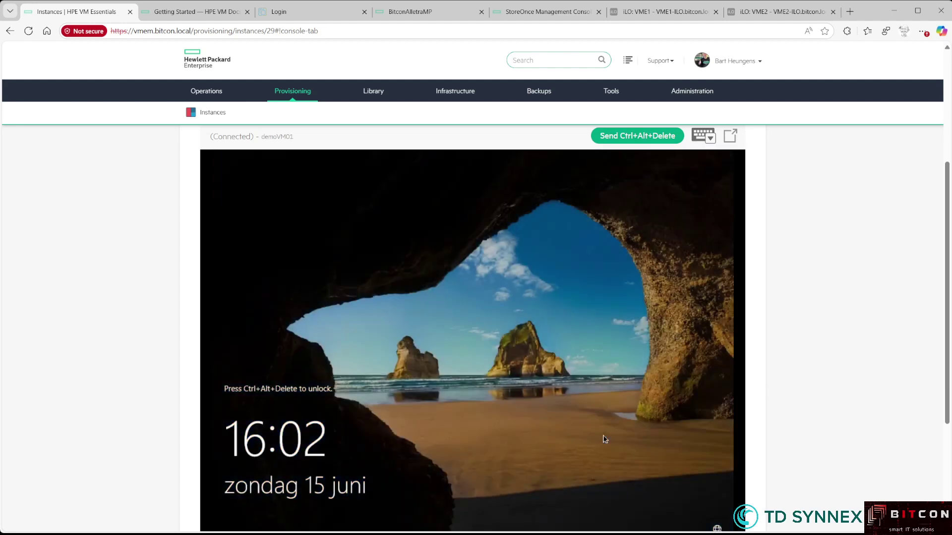
Send Ctrl+Alt+Delete and sign in as Administrator with the account password
click(632, 140)
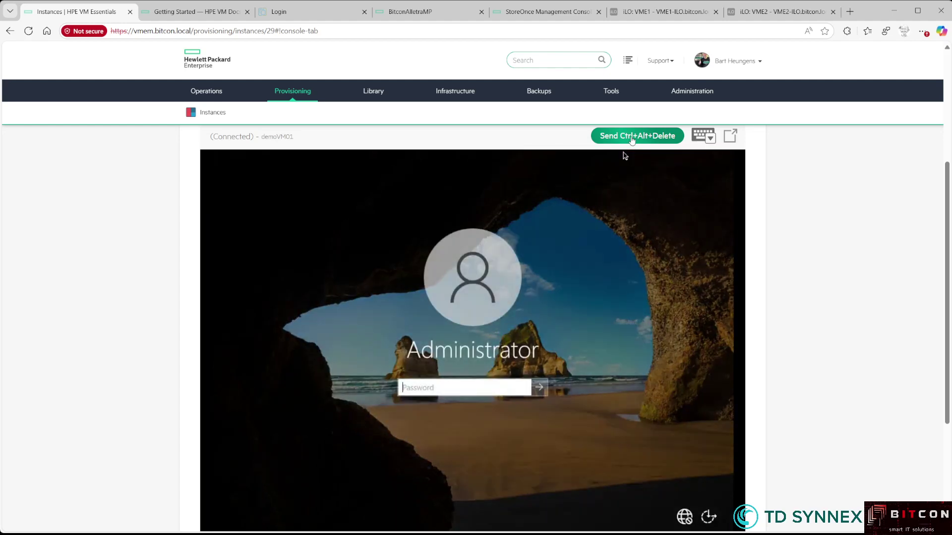
text(P********)
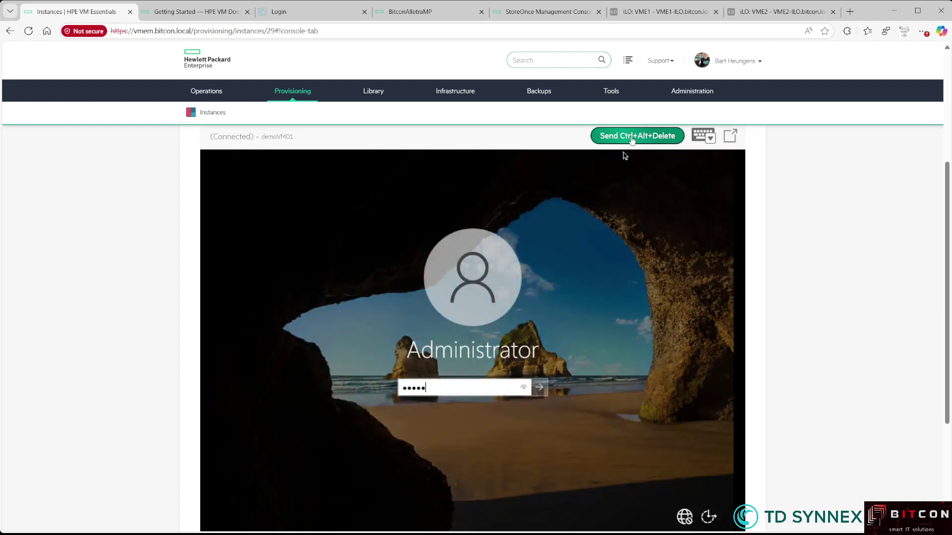
key(Return)
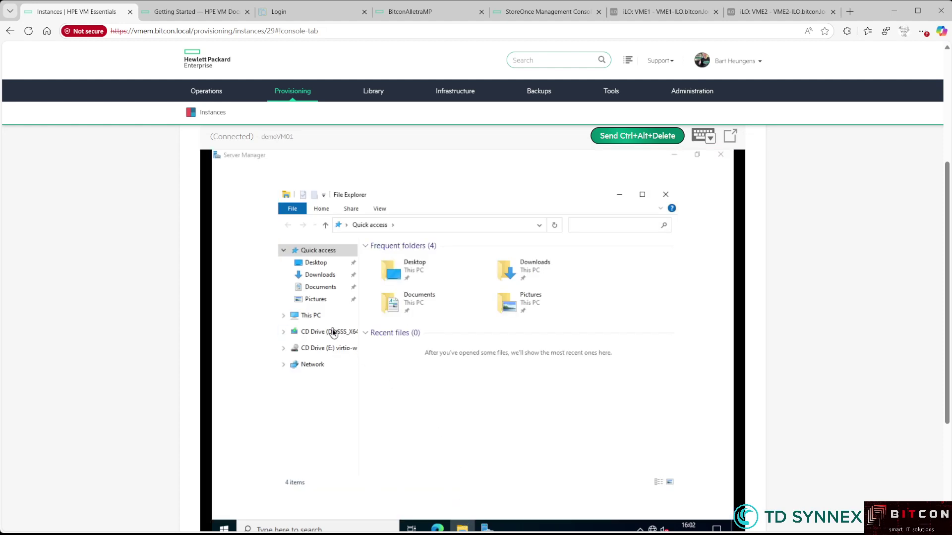
Browse the virtio-win CD and select the virtio-win-gt-x64 package
click(329, 337)
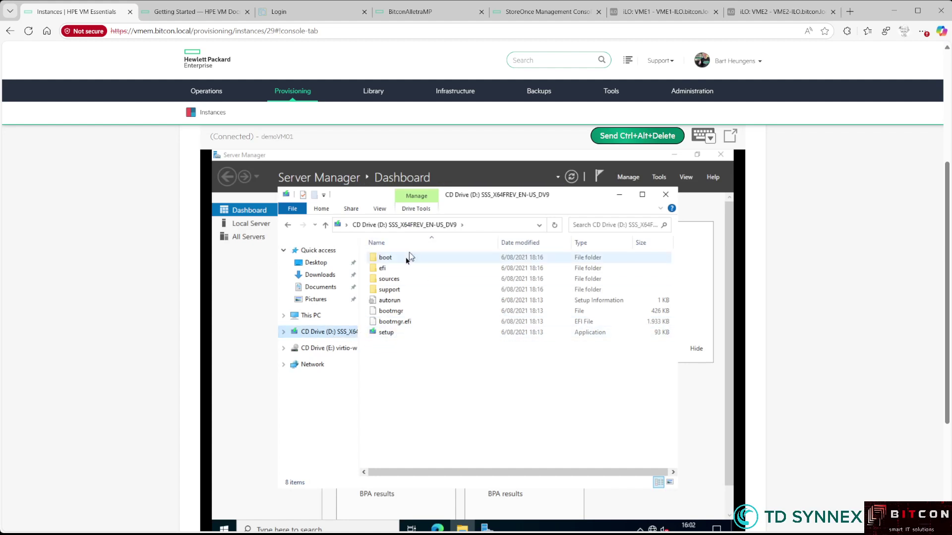
click(339, 348)
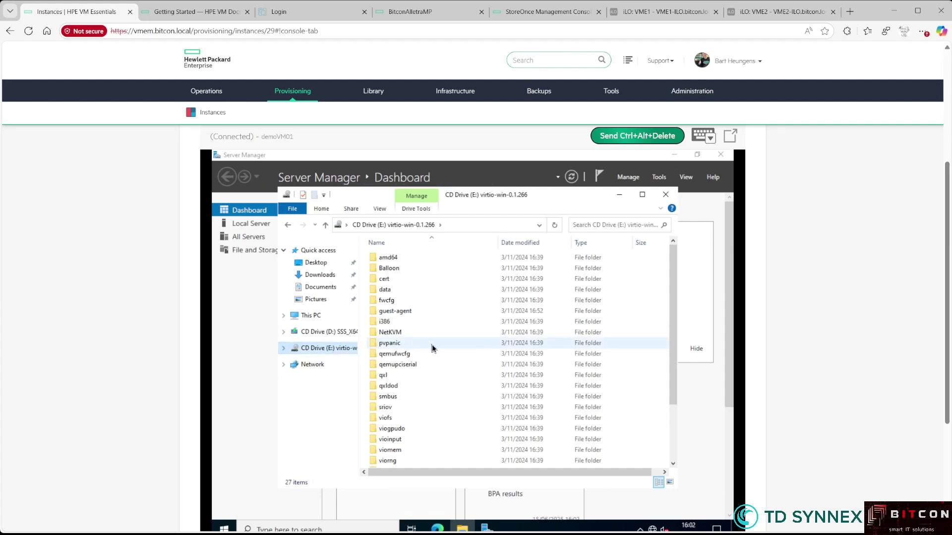
scroll(448, 355, down, 3)
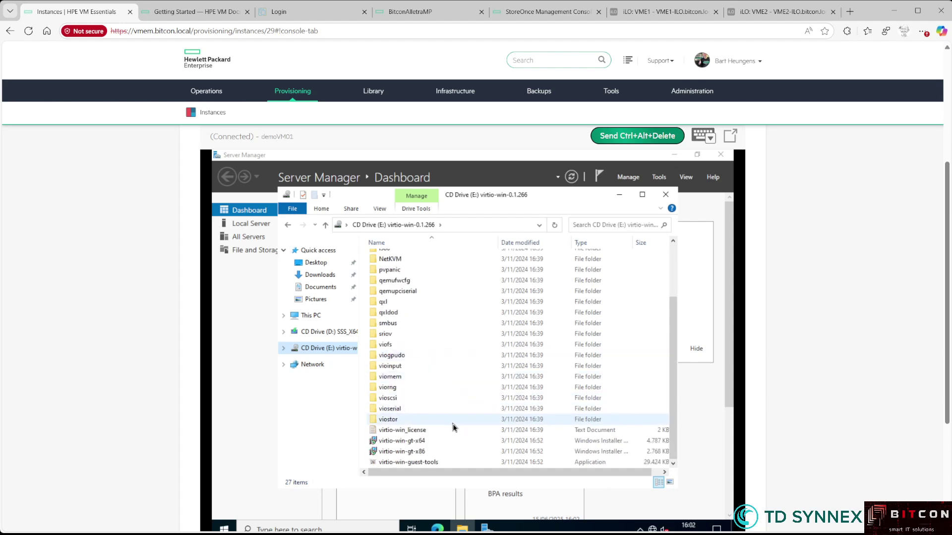
click(424, 443)
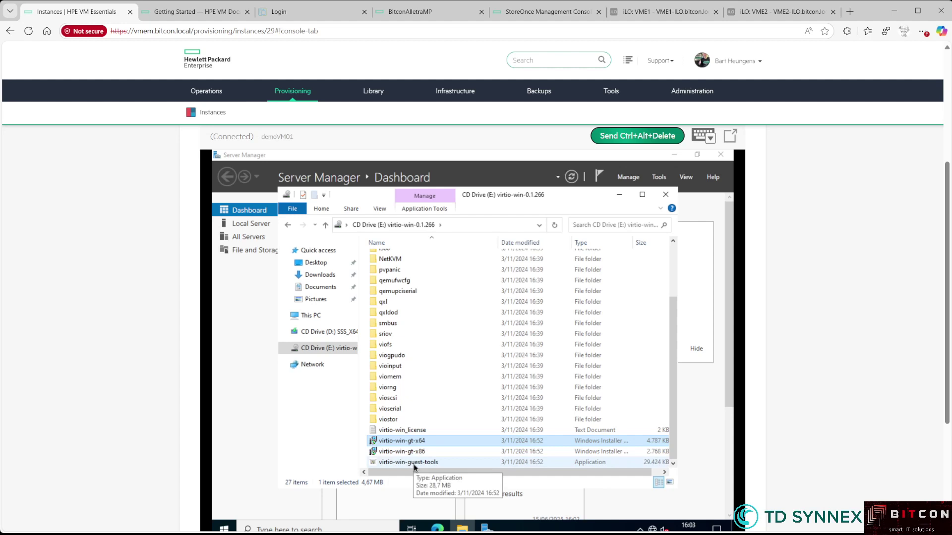
Run virtio-win-gt-x64, accept its license, keep default features, and install
double_click(416, 442)
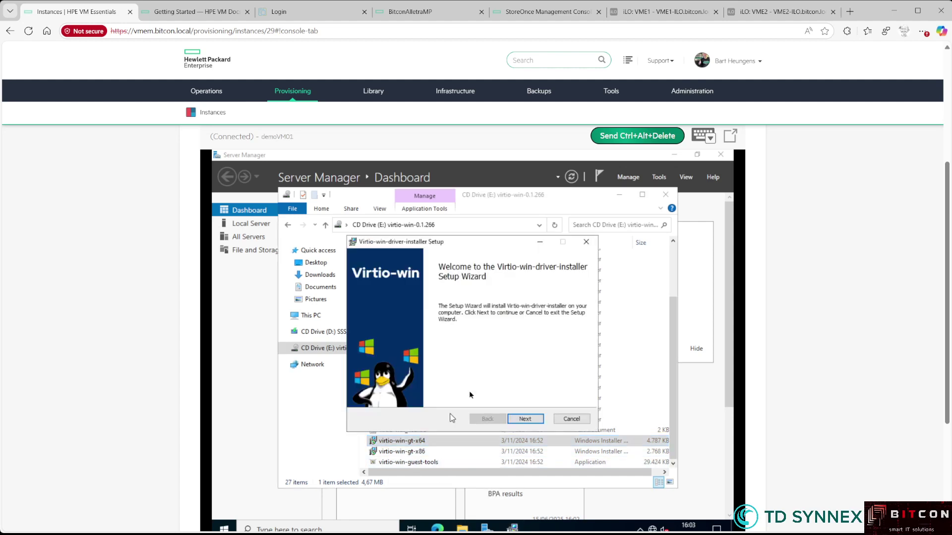
click(526, 420)
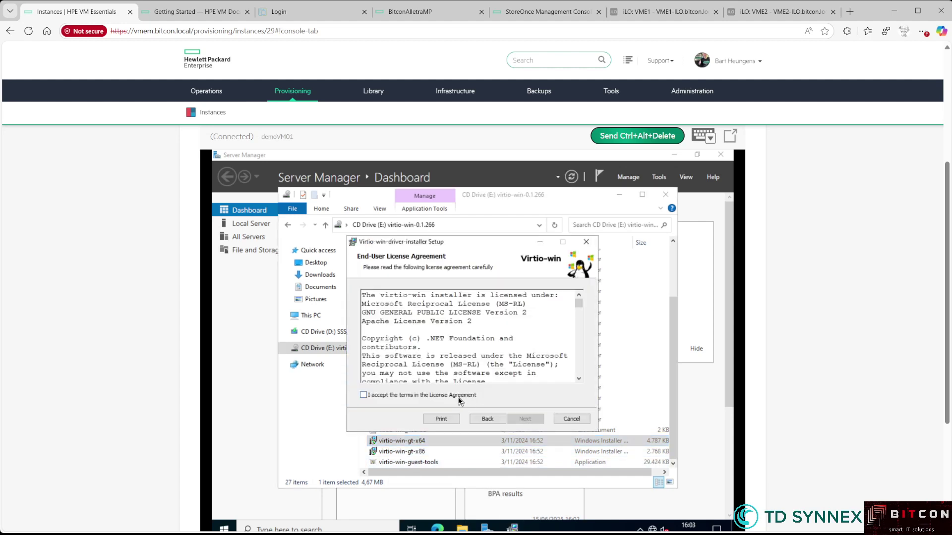
click(364, 395)
click(533, 420)
click(533, 420)
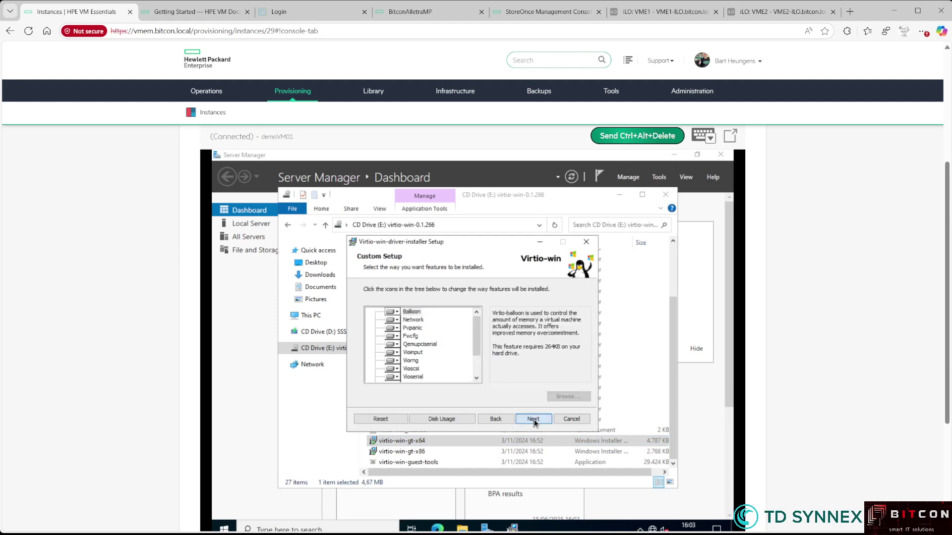
click(533, 420)
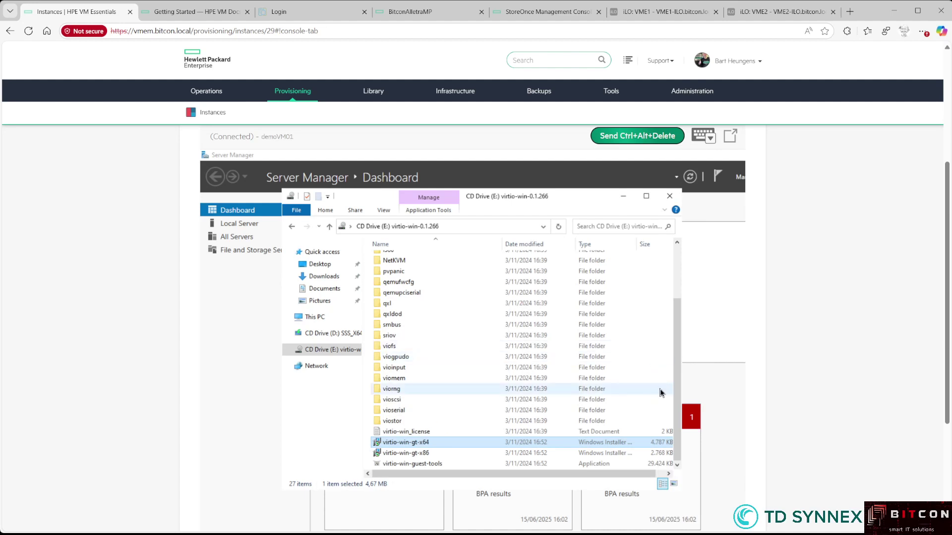
Install virtio-win-guest-tools with its license accepted, then close the CD window and Server Manager
double_click(404, 464)
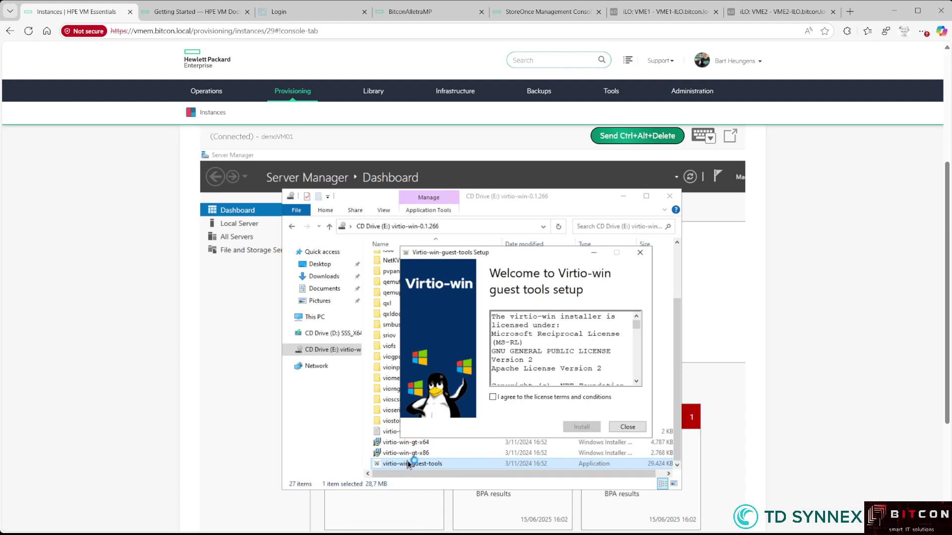
click(547, 398)
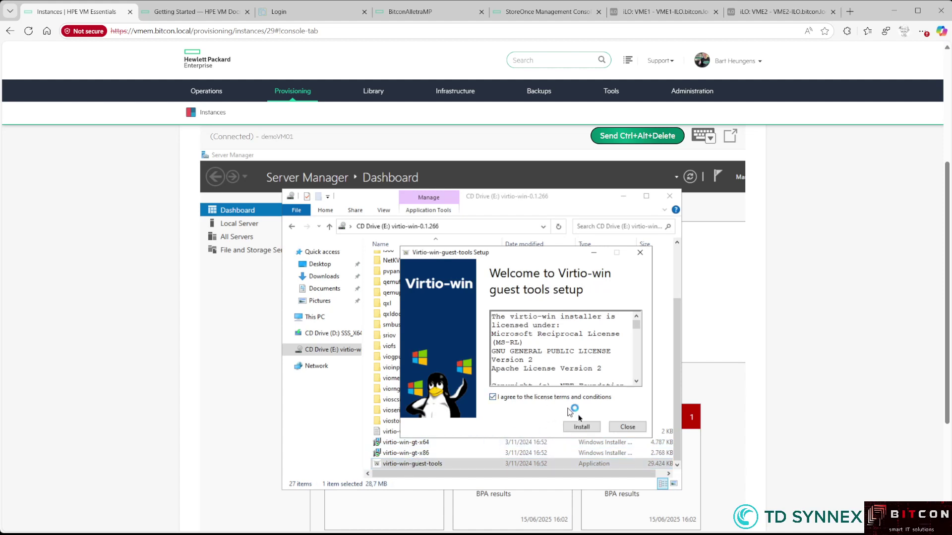
click(580, 426)
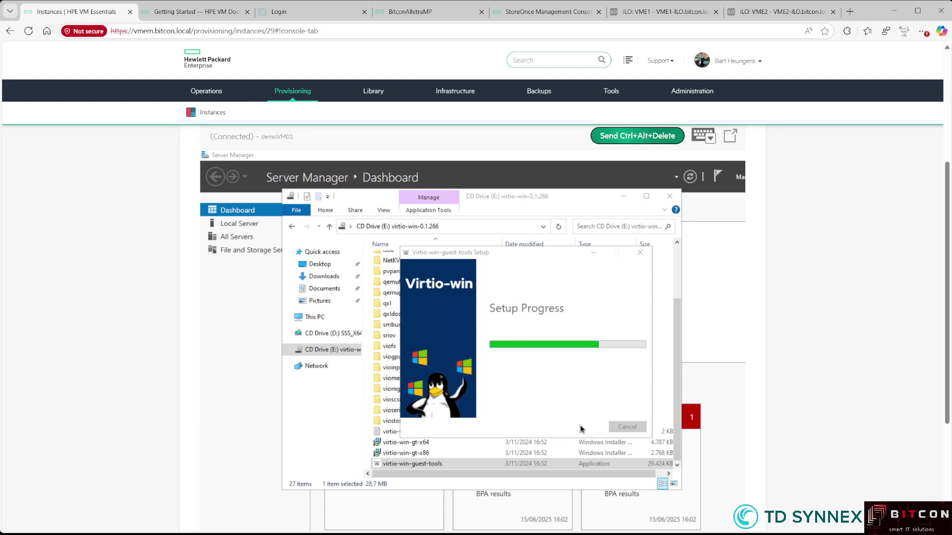
click(627, 428)
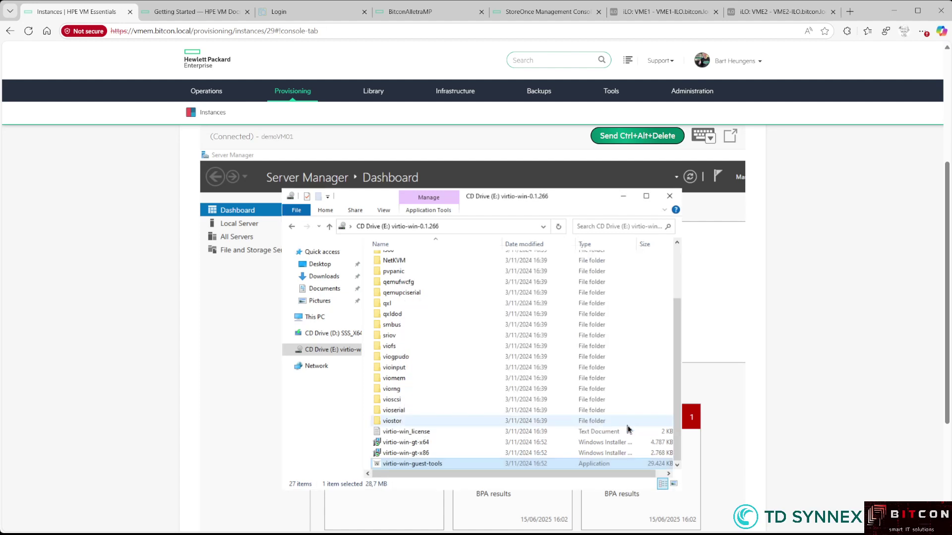
click(670, 196)
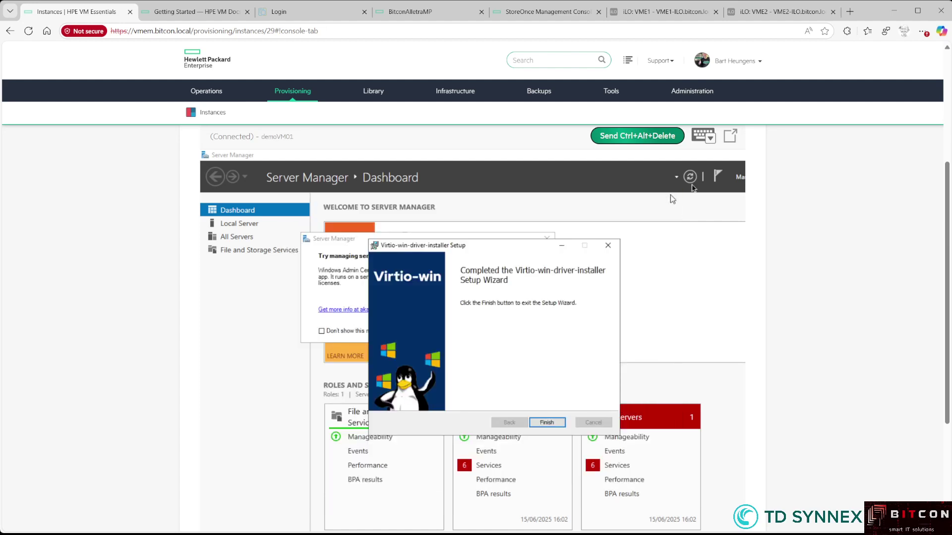
double_click(206, 155)
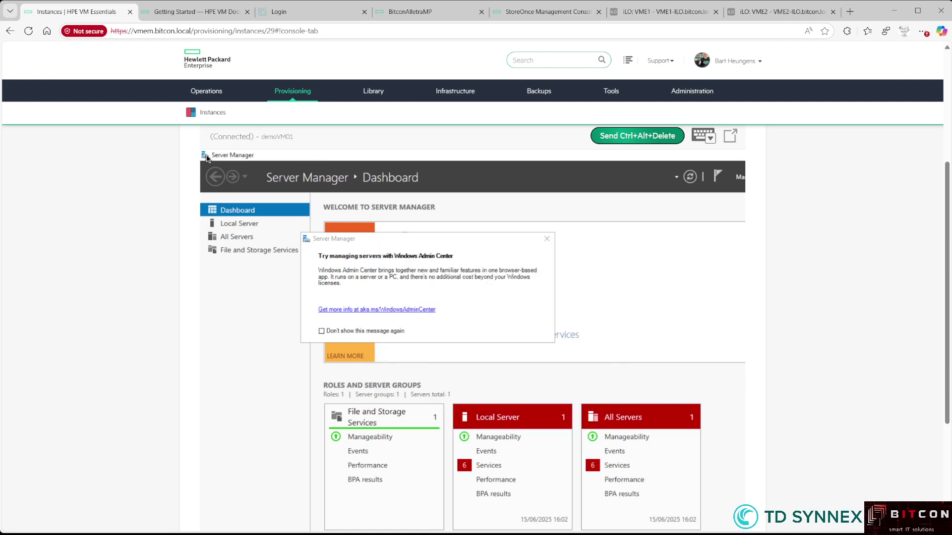
Finish the VirtIO driver installer wizard and briefly toggle the Windows Start menu
click(551, 424)
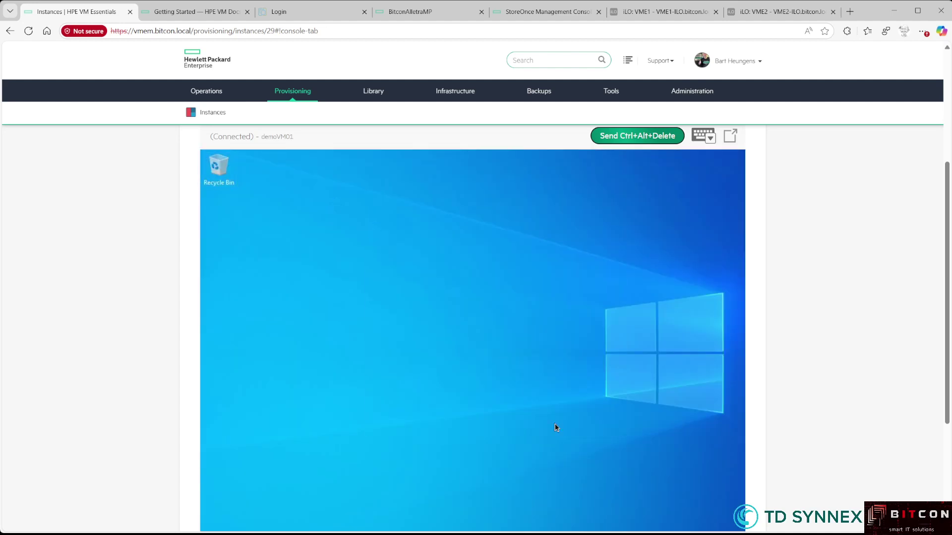
scroll(764, 429, down, 1)
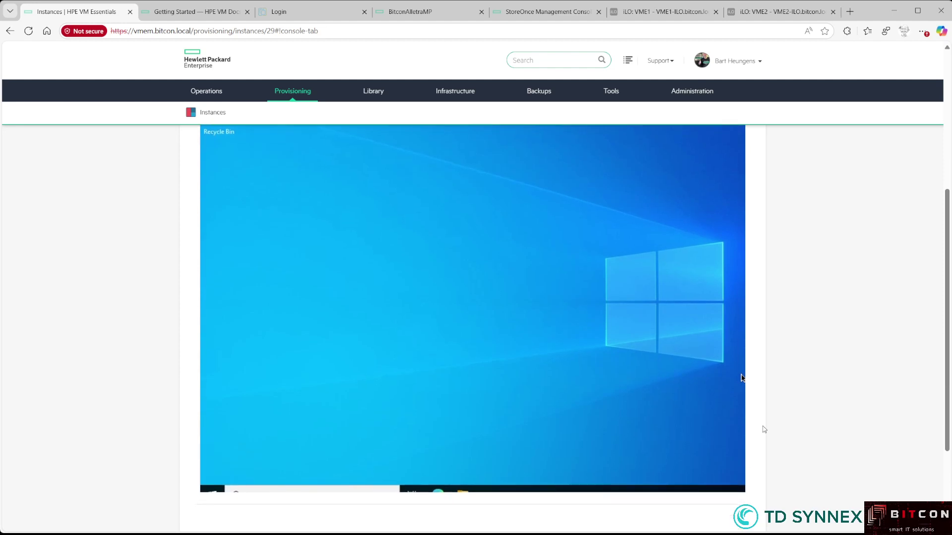
key(super)
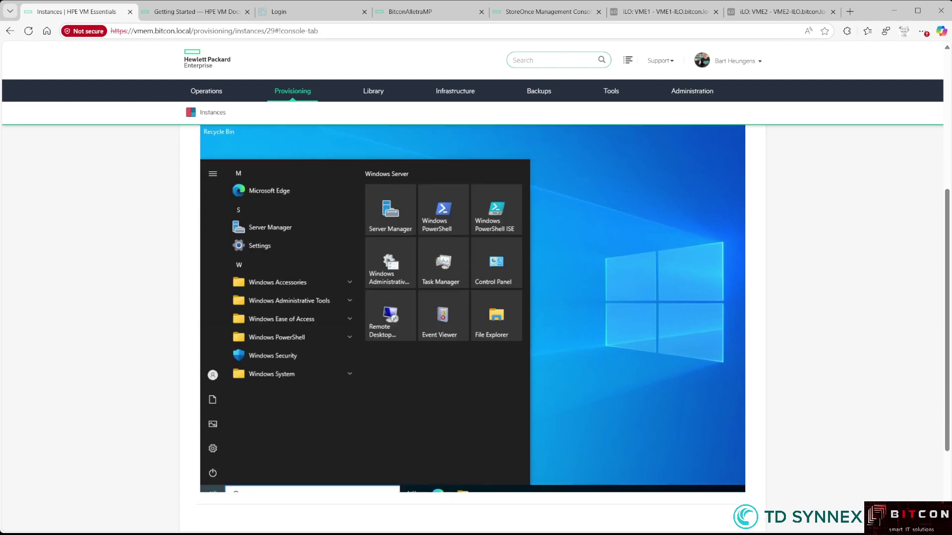
key(super)
Switch demoVM01 from the console to its Summary tab
scroll(192, 441, up, 1)
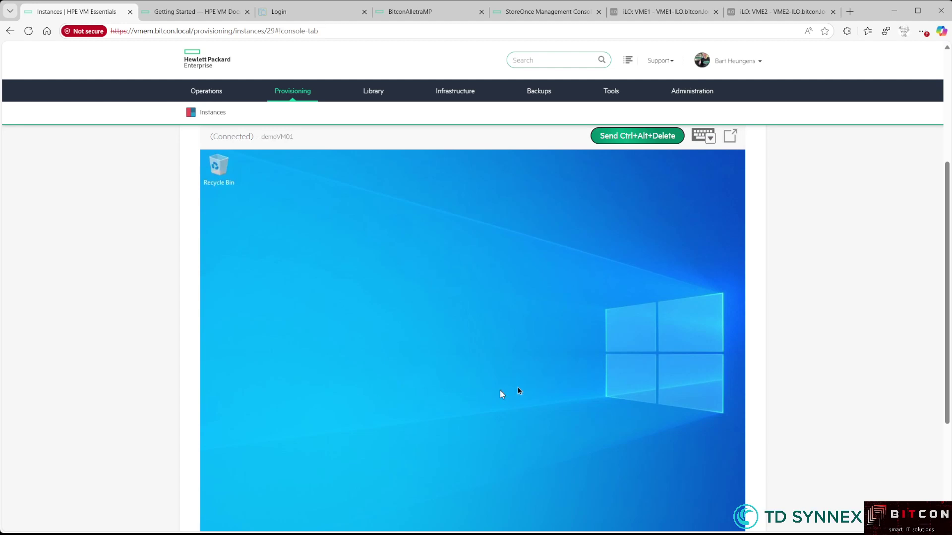
scroll(758, 372, down, 1)
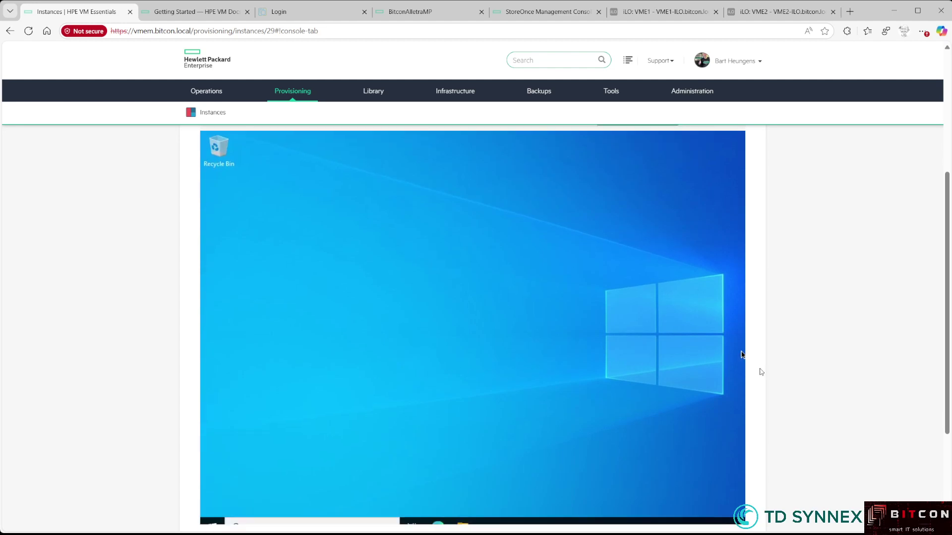
scroll(761, 372, up, 2)
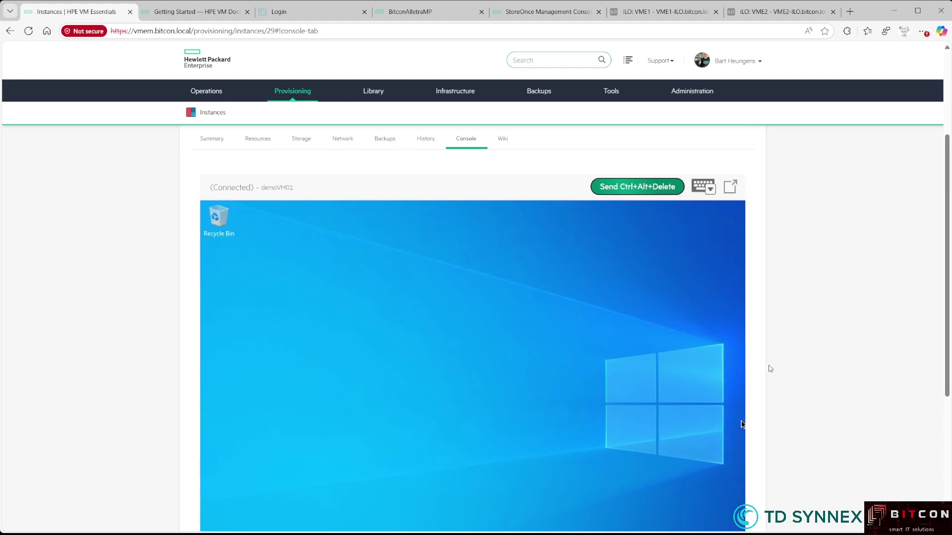
scroll(770, 369, up, 1)
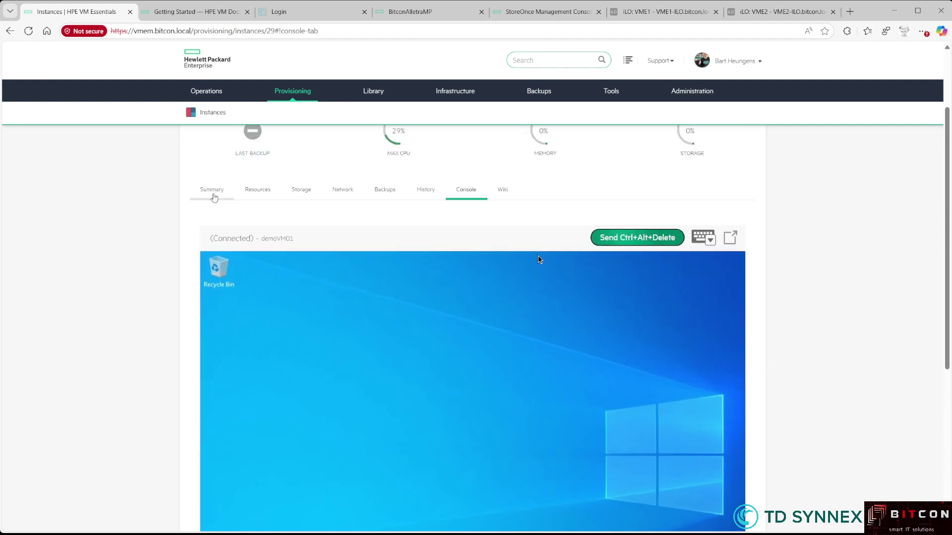
click(213, 193)
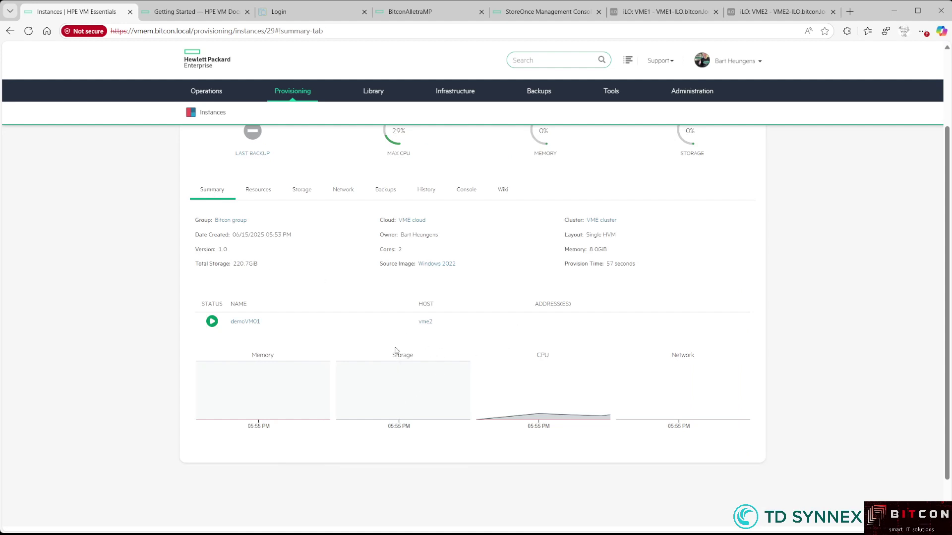
scroll(536, 336, up, 2)
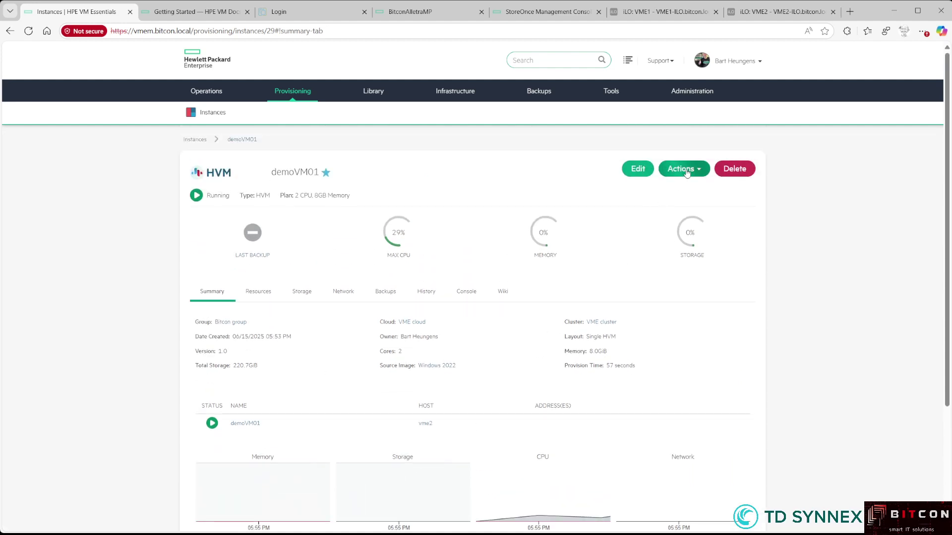
Open demoVM01's Actions dropdown showing Import as Image, Clone, Backup and Create Snapshot
click(686, 170)
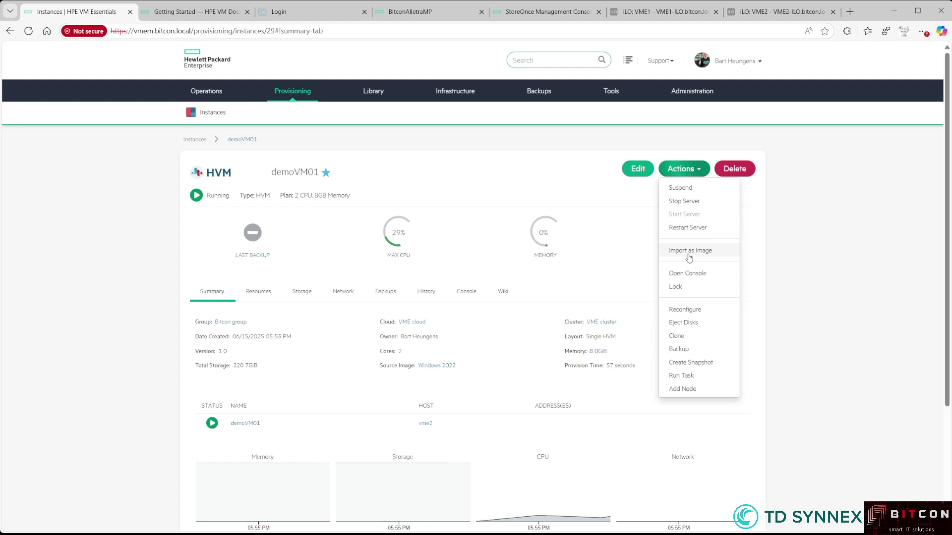